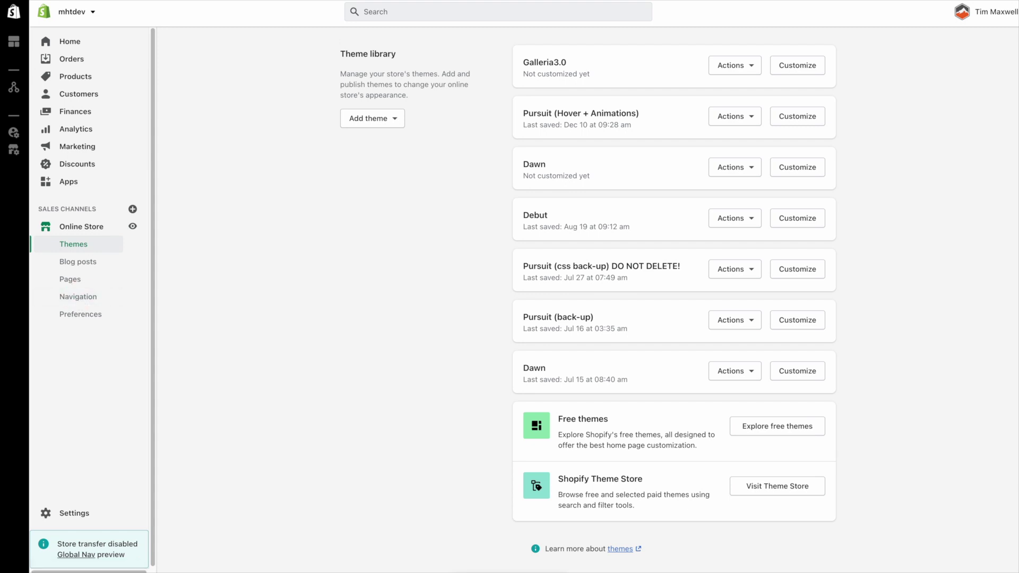
Open New Main Menu from the store's Navigation menus list.
{"action": "left_click", "coordinate": [78, 297]}
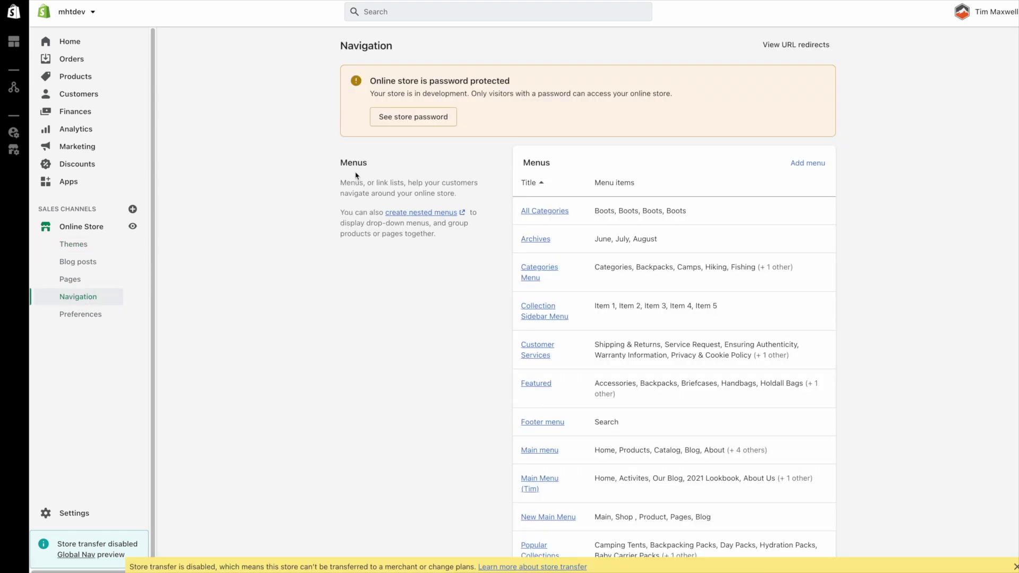
{"action": "scroll", "coordinate": [797, 237], "scroll_direction": "down", "scroll_amount": 5}
{"action": "scroll", "coordinate": [787, 238], "scroll_direction": "up", "scroll_amount": 2}
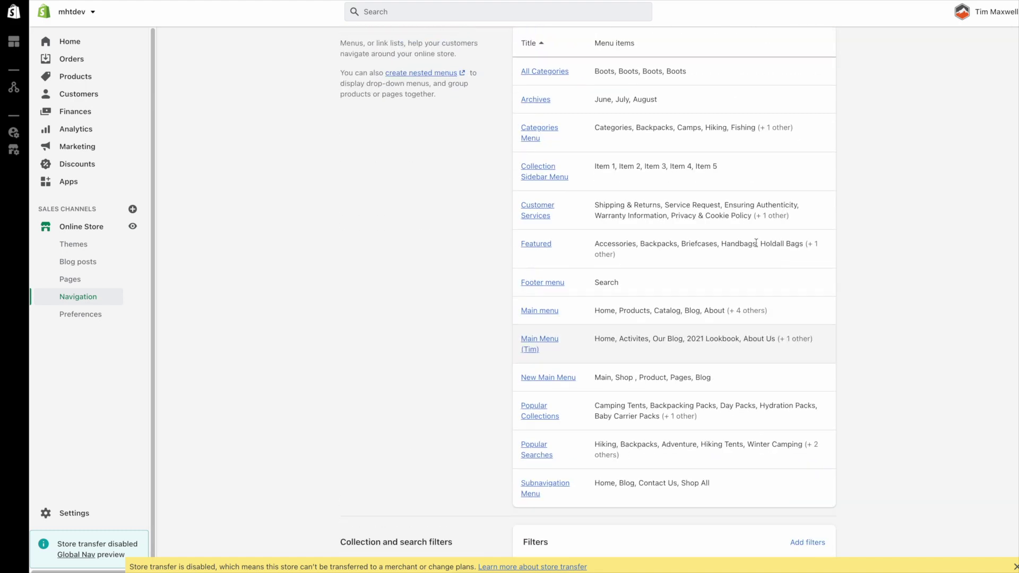
{"action": "left_click", "coordinate": [551, 381]}
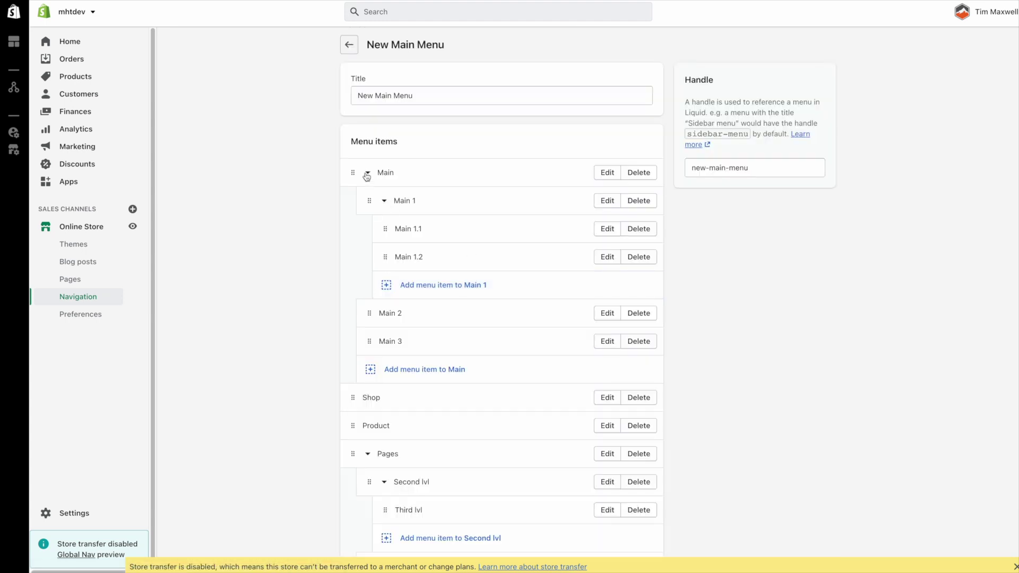
Collapse and re-expand Main, Pages and Main 1 to inspect the nested items.
{"action": "left_click", "coordinate": [366, 173]}
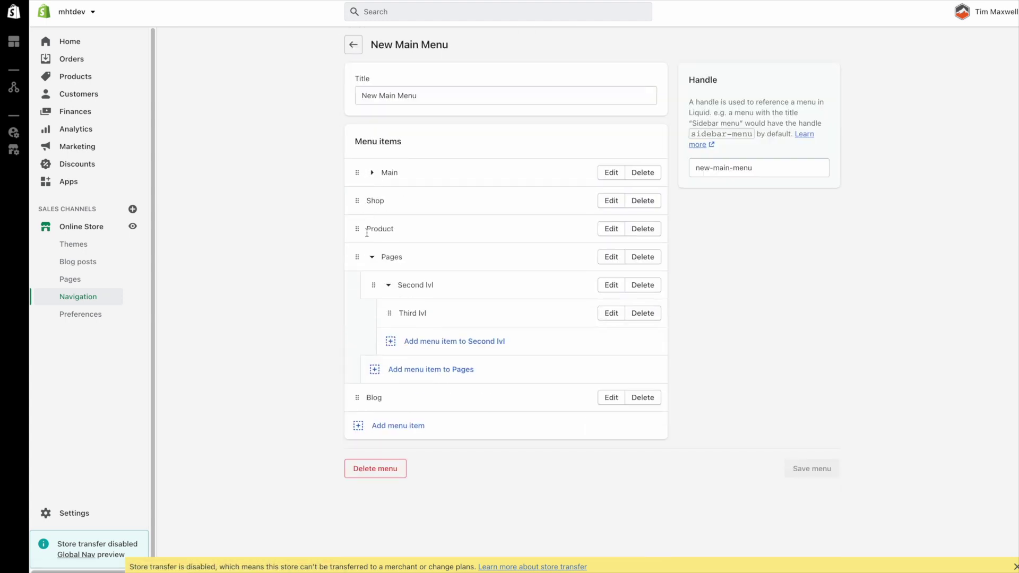
{"action": "left_click", "coordinate": [372, 258]}
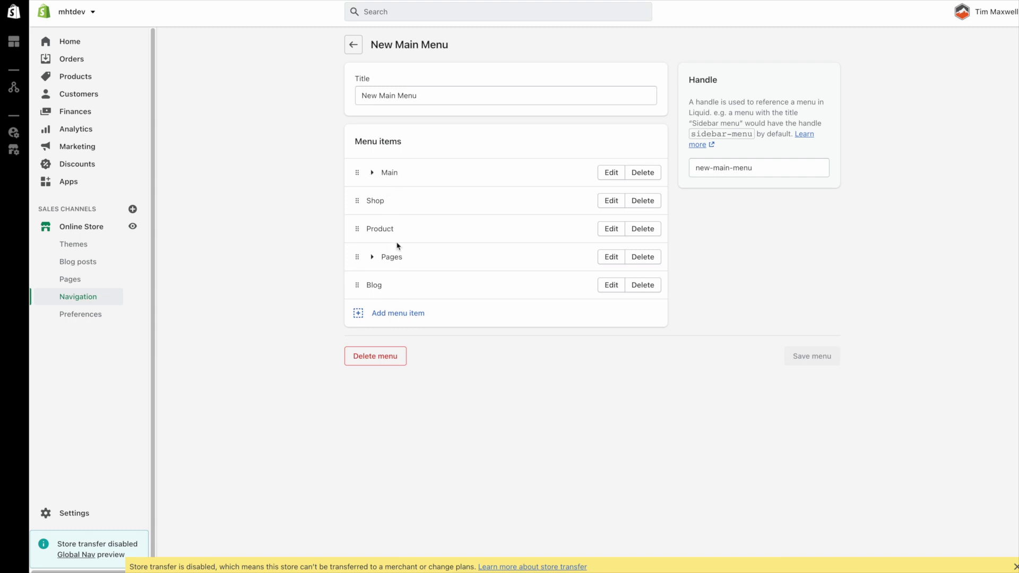
{"action": "left_click", "coordinate": [372, 172]}
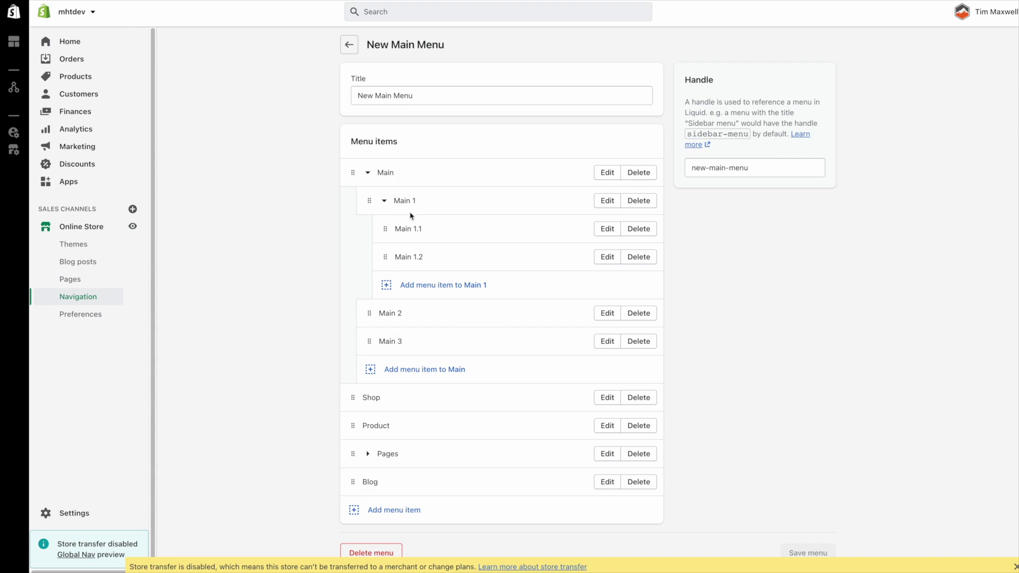
{"action": "left_click", "coordinate": [384, 201]}
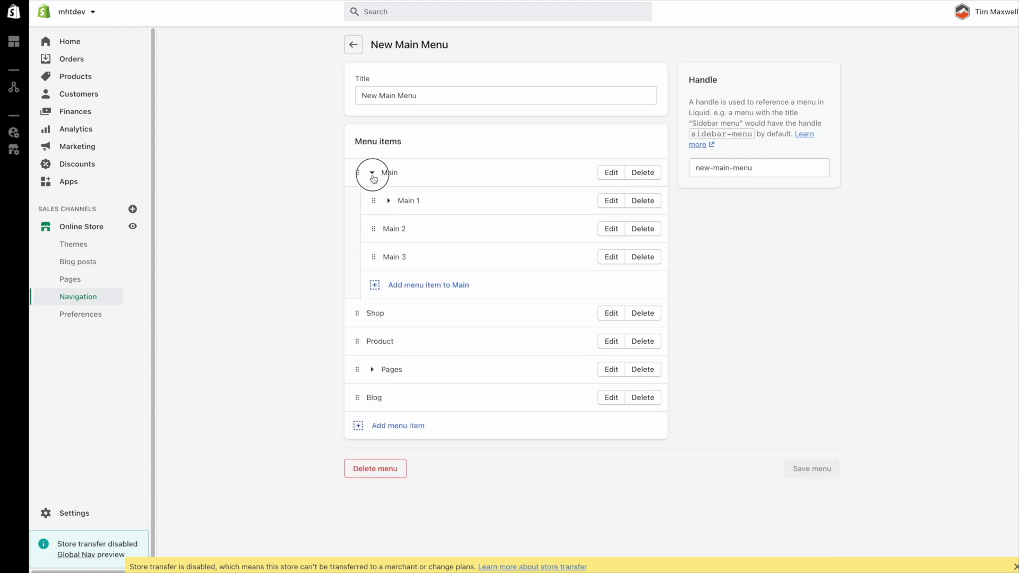
{"action": "left_click", "coordinate": [372, 173]}
{"action": "left_click", "coordinate": [372, 173]}
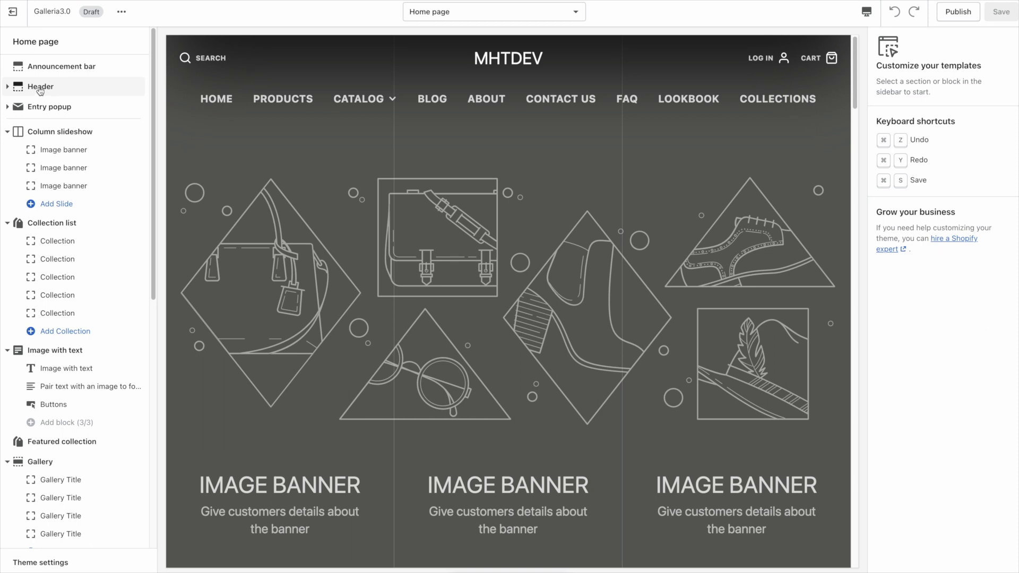
Switch the Header's Main menu block to use New Main Menu.
{"action": "left_click", "coordinate": [36, 90]}
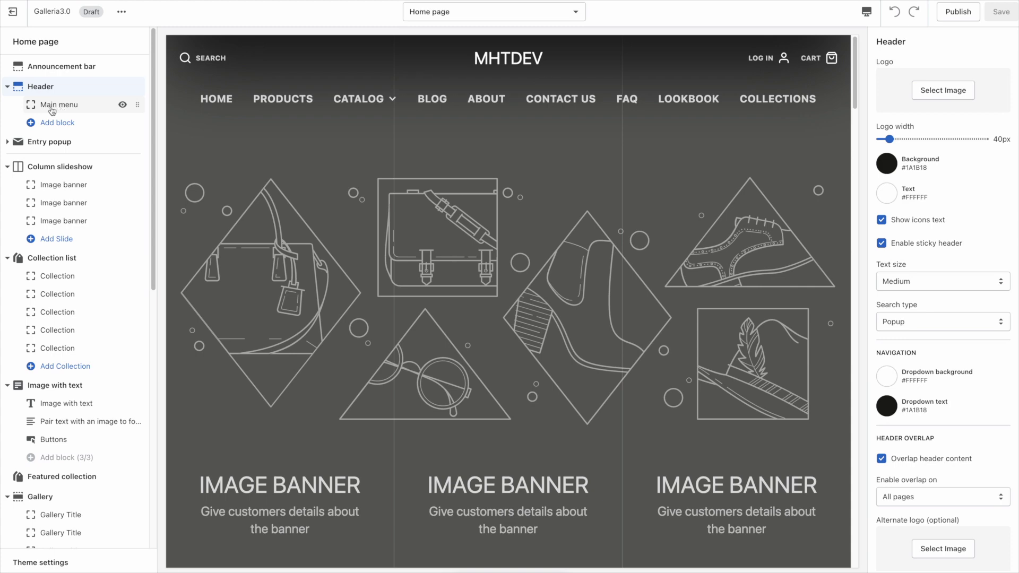
{"action": "left_click", "coordinate": [60, 108]}
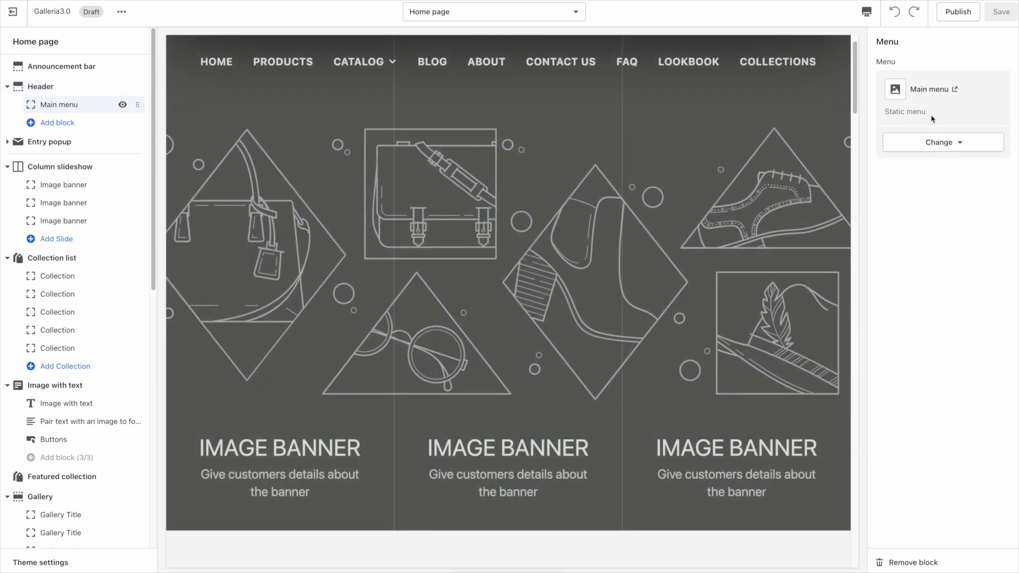
{"action": "left_click", "coordinate": [945, 144]}
{"action": "left_click", "coordinate": [949, 171]}
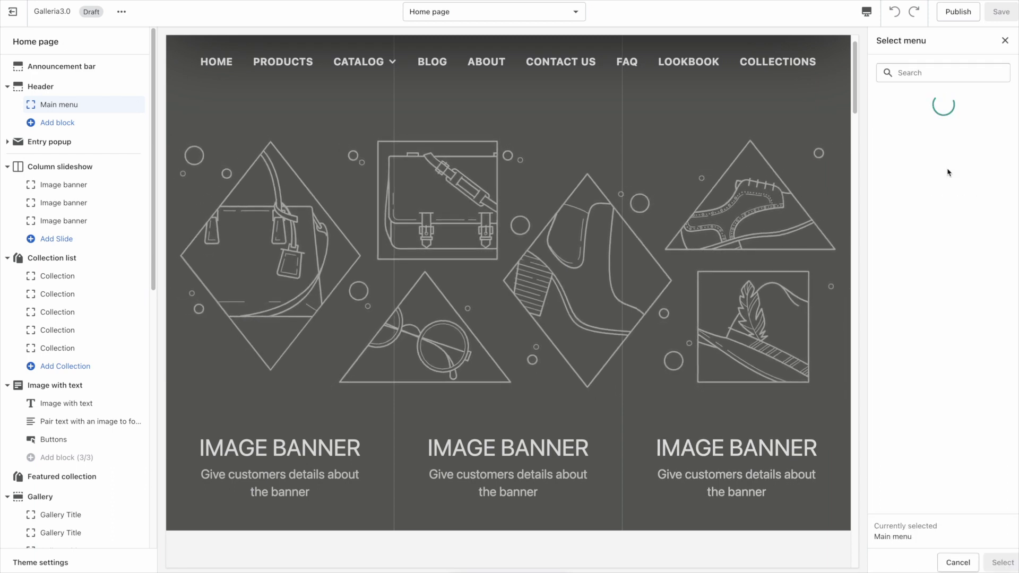
{"action": "scroll", "coordinate": [908, 322], "scroll_direction": "down", "scroll_amount": 1}
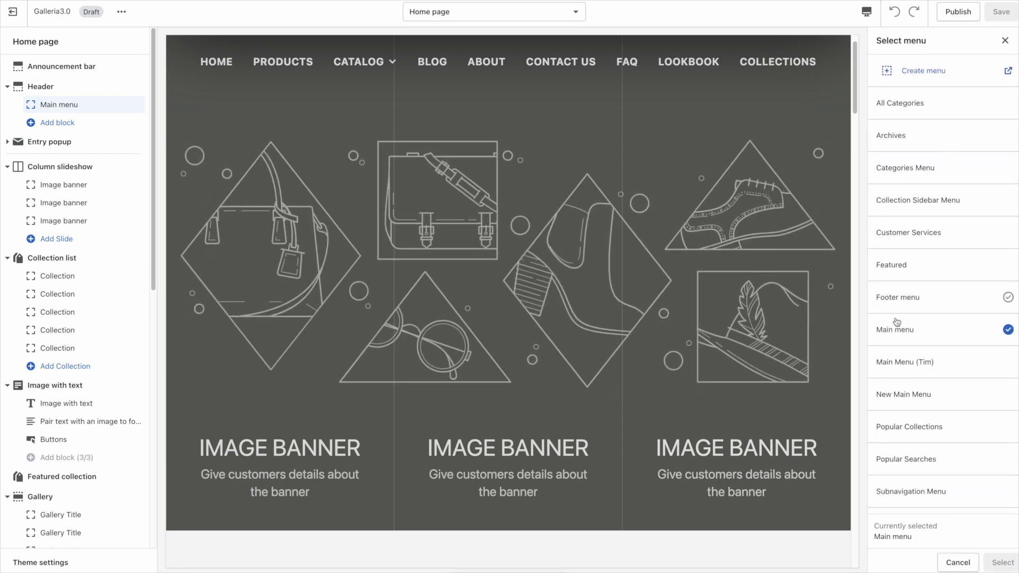
{"action": "left_click", "coordinate": [898, 393]}
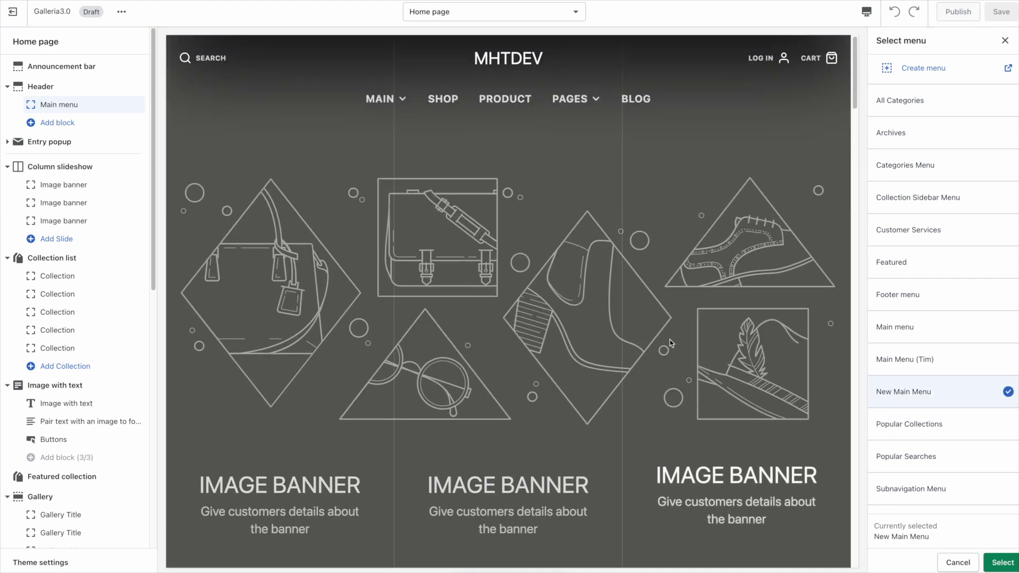
{"action": "left_click", "coordinate": [1002, 563]}
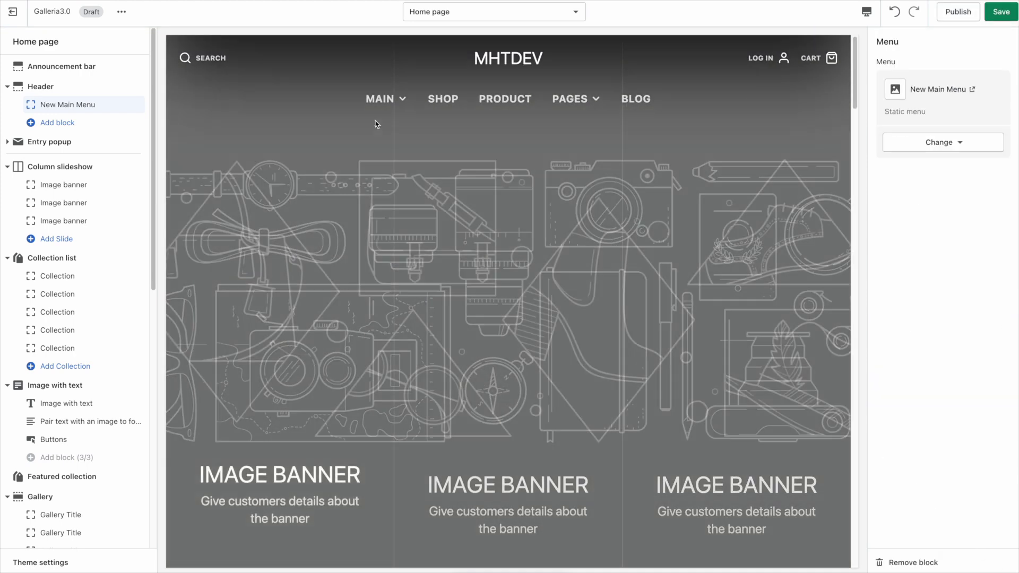
Check the MAIN and PAGES dropdowns in the header preview for their nested items.
{"action": "left_click", "coordinate": [380, 101]}
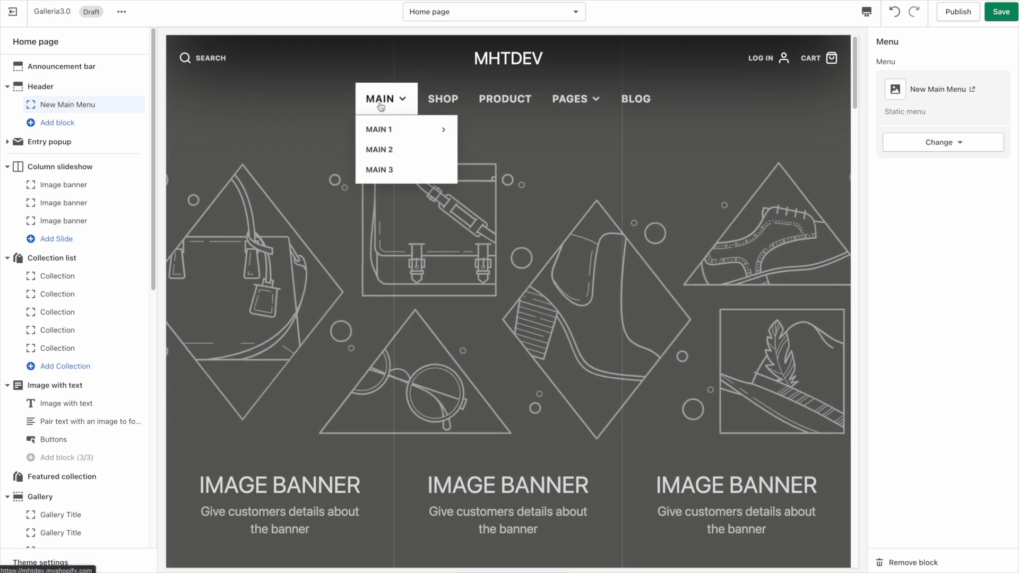
{"action": "mouse_move", "coordinate": [387, 134]}
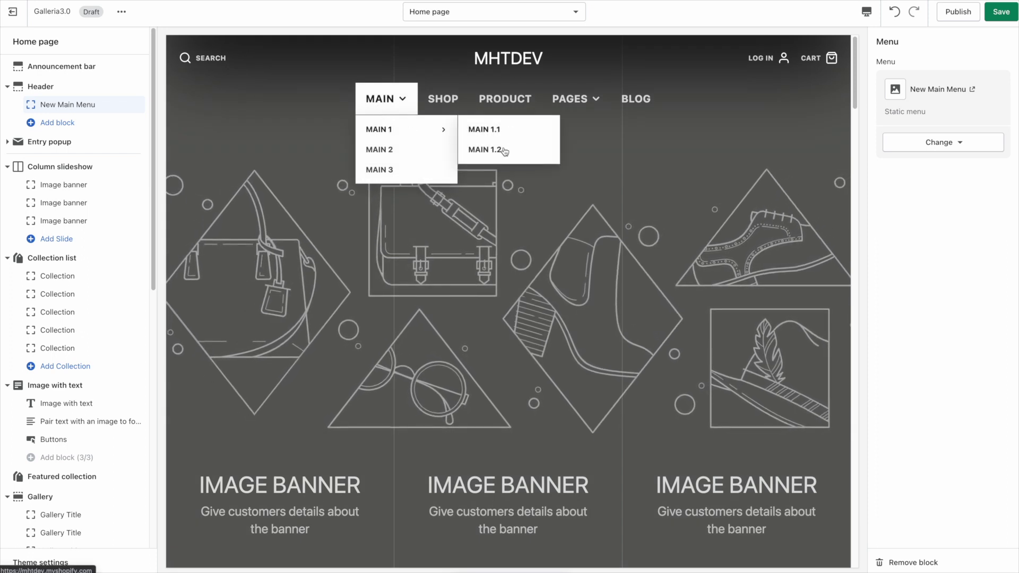
{"action": "left_click", "coordinate": [570, 100]}
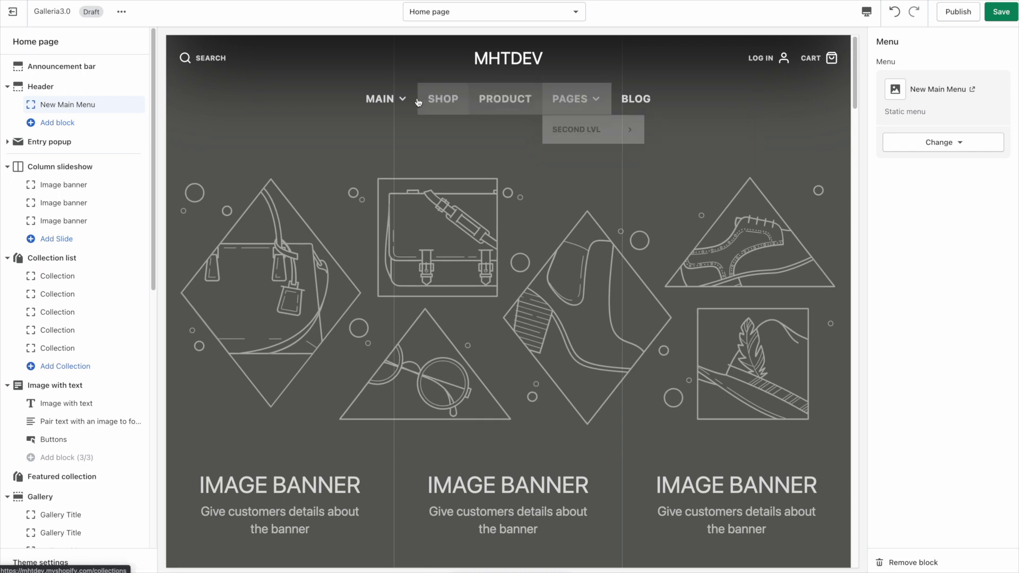
{"action": "mouse_move", "coordinate": [398, 101]}
{"action": "mouse_move", "coordinate": [390, 129]}
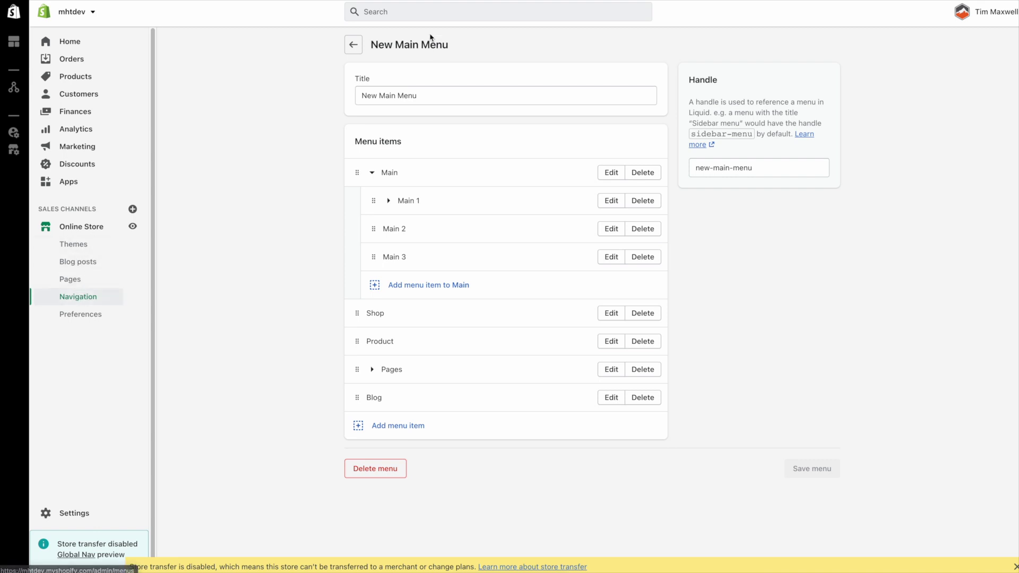
Start a new navigation menu titled 'Mega Menu' and begin its first item.
{"action": "left_click", "coordinate": [354, 51]}
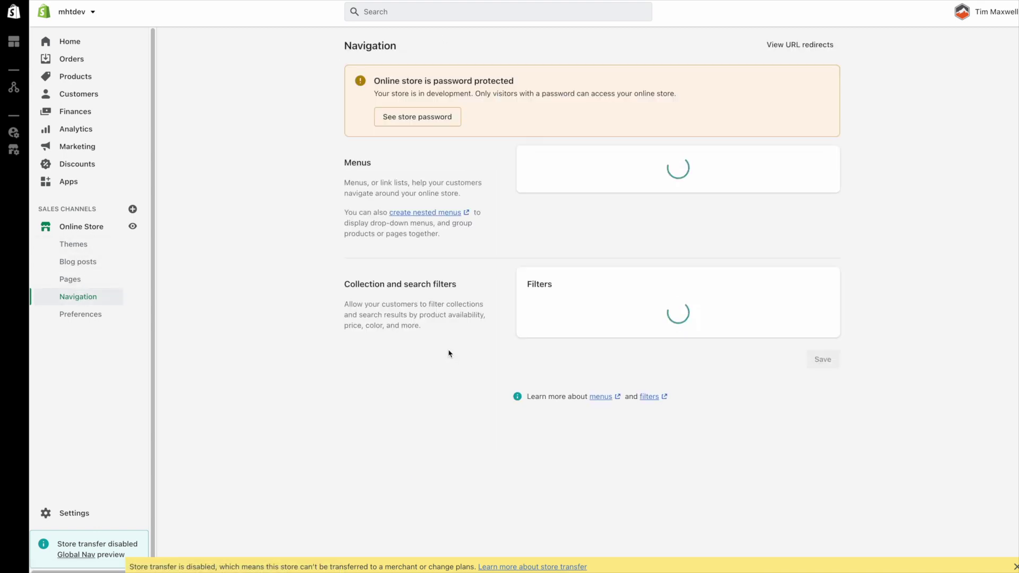
{"action": "scroll", "coordinate": [428, 325], "scroll_direction": "down", "scroll_amount": 7}
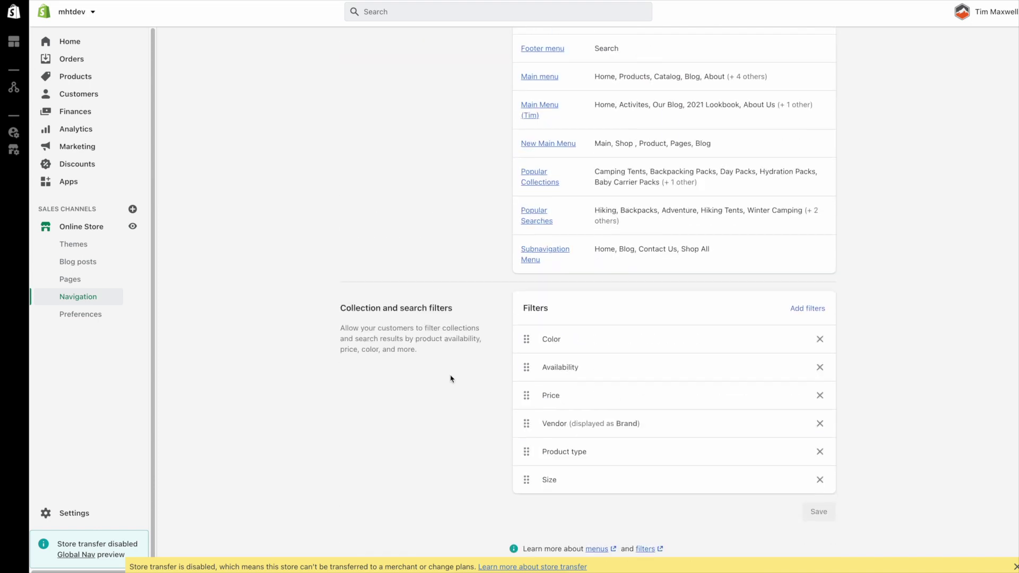
{"action": "scroll", "coordinate": [448, 355], "scroll_direction": "up", "scroll_amount": 7}
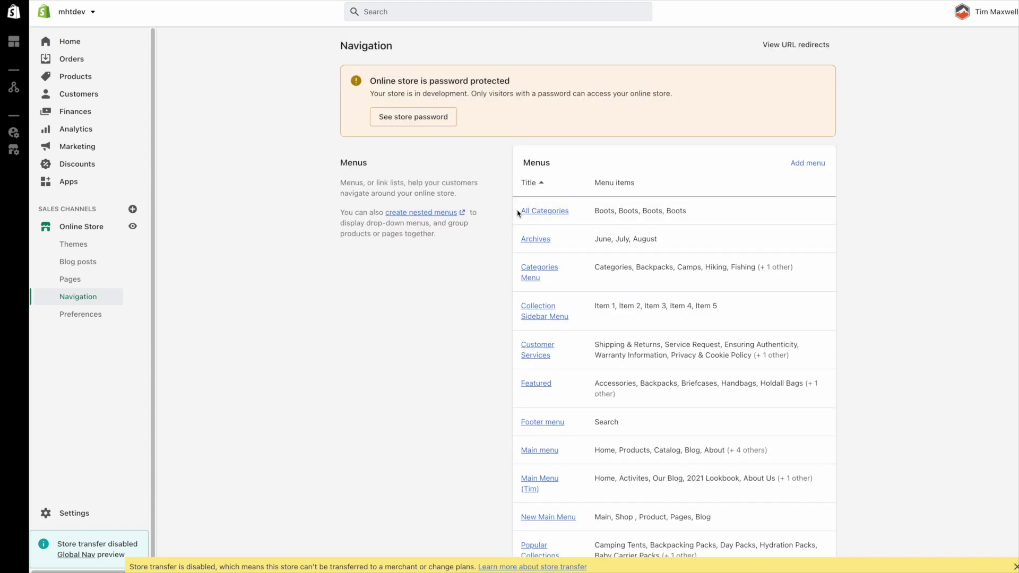
{"action": "left_click", "coordinate": [807, 166]}
{"action": "left_click", "coordinate": [426, 101]}
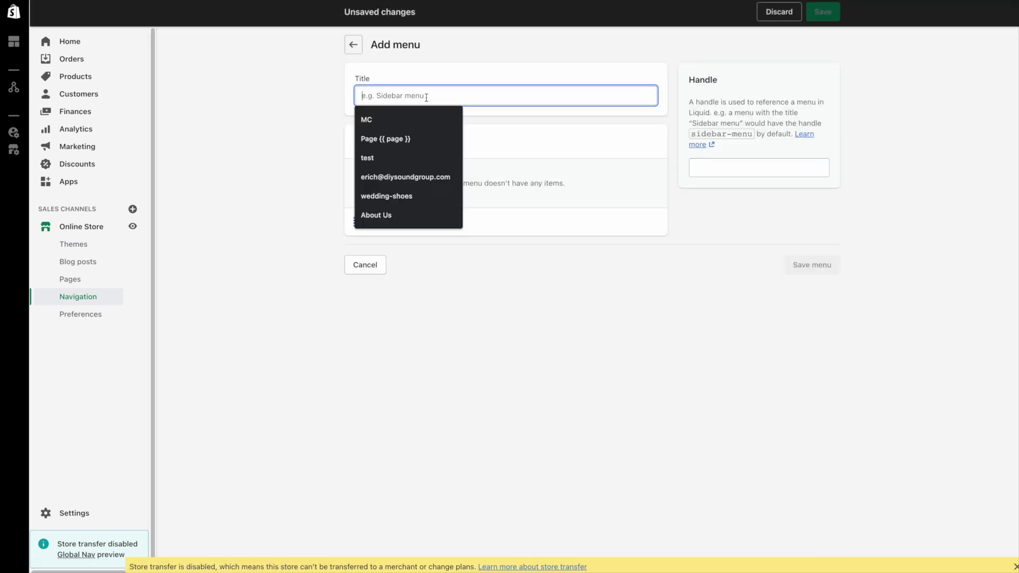
{"action": "type", "text": "Mega Menu"}
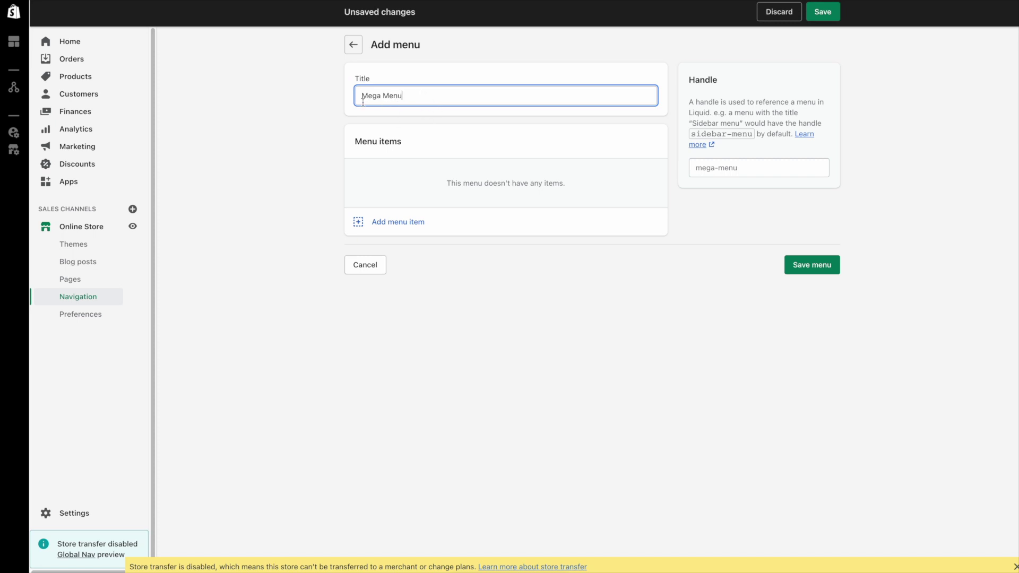
{"action": "left_click", "coordinate": [394, 226]}
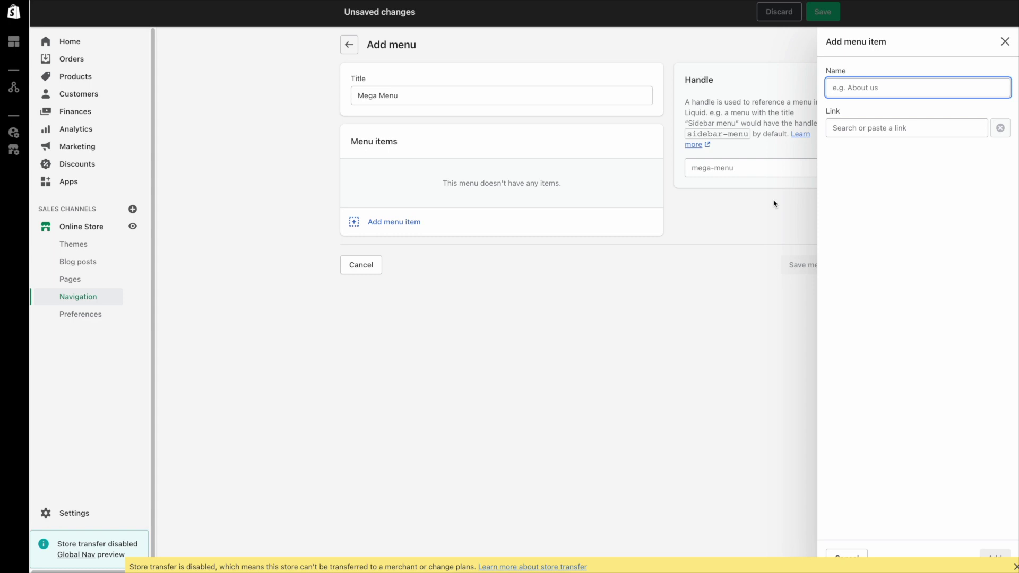
Add top-level items Column 1 (linked to #) and Column 2 (linked to Home page).
{"action": "type", "text": "Column 1"}
{"action": "left_click", "coordinate": [850, 127]}
{"action": "type", "text": "#"}
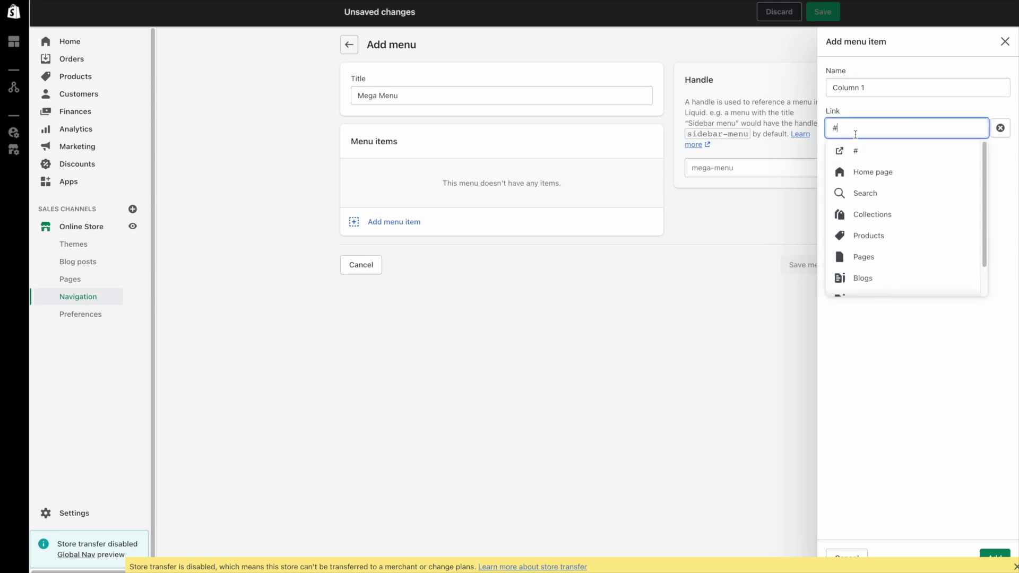
{"action": "left_click", "coordinate": [854, 153]}
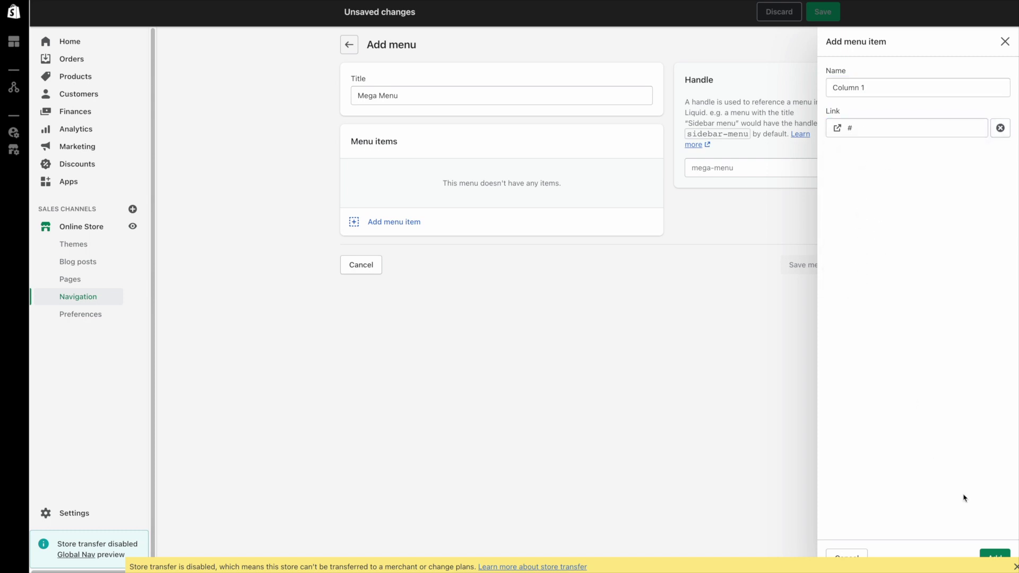
{"action": "left_click", "coordinate": [994, 555]}
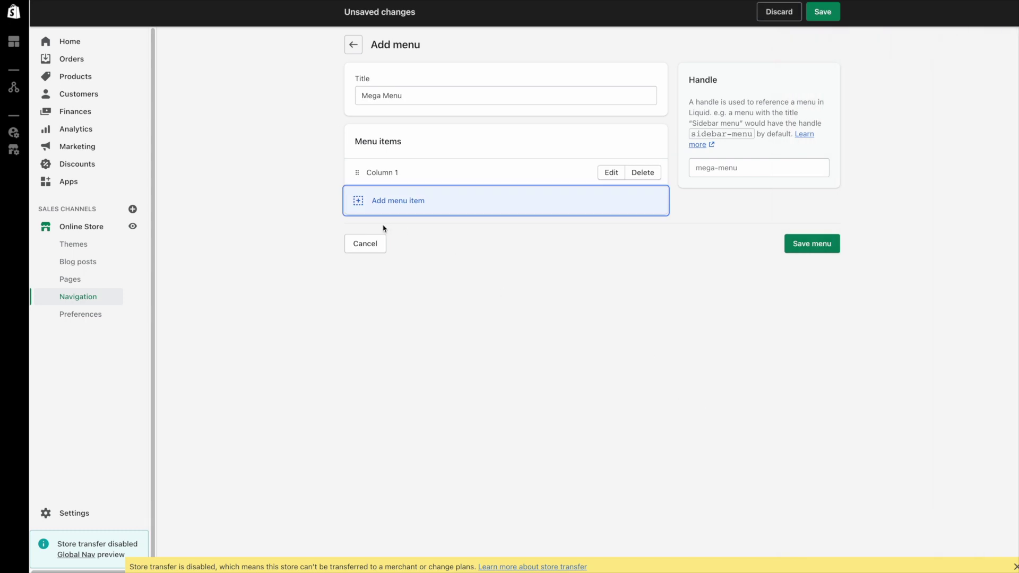
{"action": "left_click", "coordinate": [375, 207]}
{"action": "type", "text": "Column 2"}
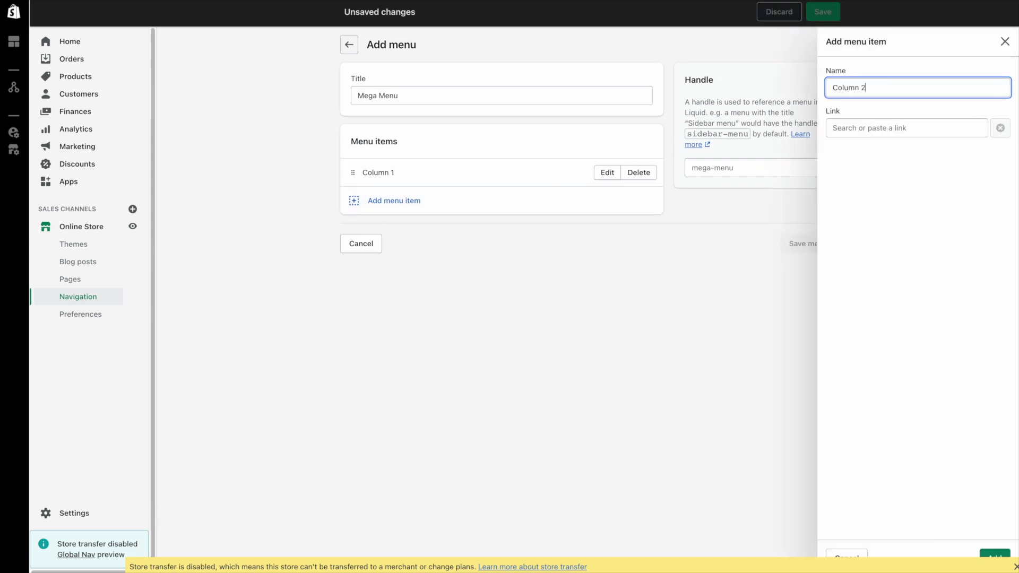
{"action": "left_click", "coordinate": [960, 127]}
{"action": "left_click", "coordinate": [873, 151]}
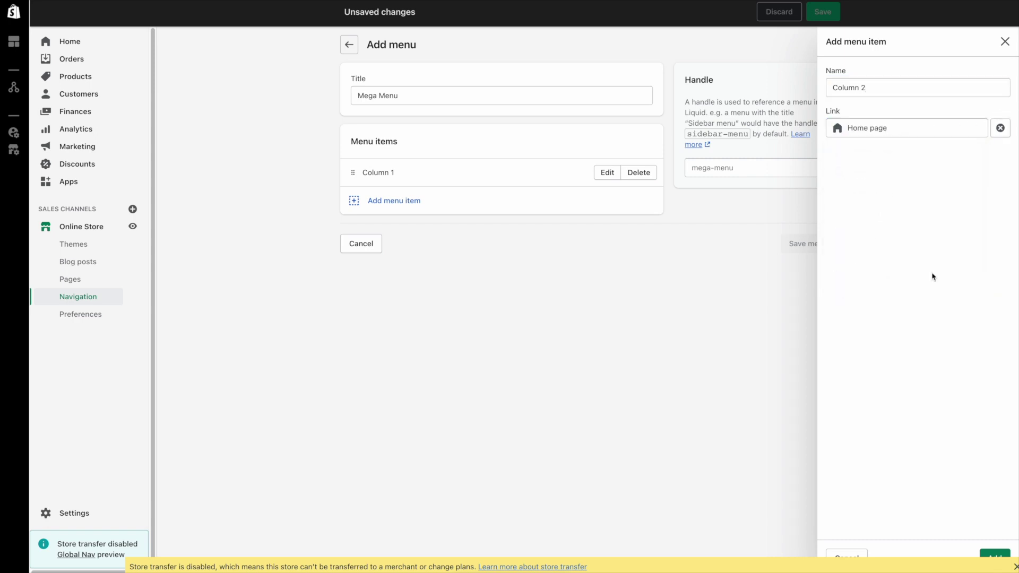
{"action": "left_click", "coordinate": [986, 554]}
Add top-level items Column 3 and Column 4, each linked to the Home page.
{"action": "left_click", "coordinate": [387, 232]}
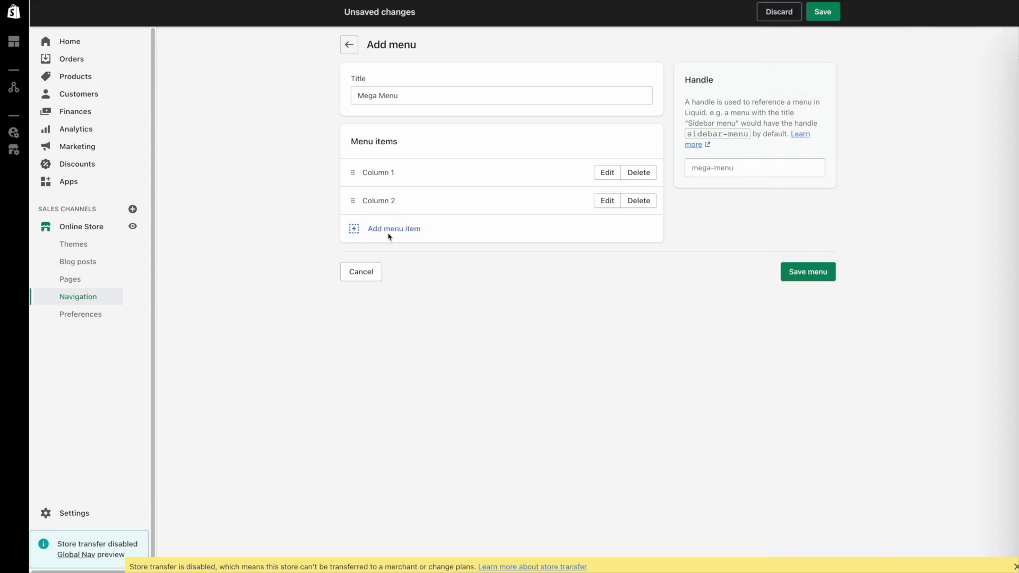
{"action": "type", "text": "Column 3"}
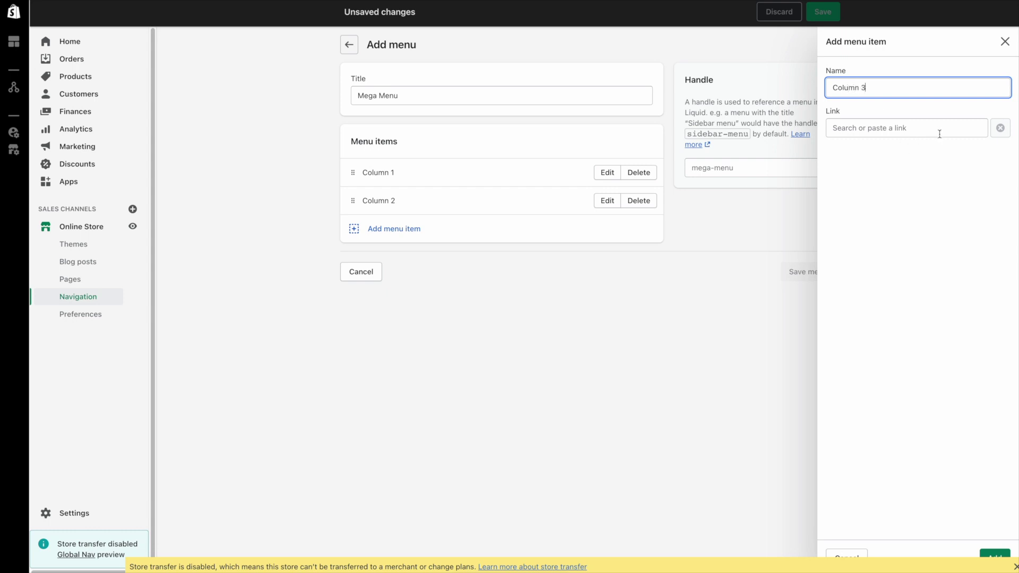
{"action": "left_click", "coordinate": [940, 130]}
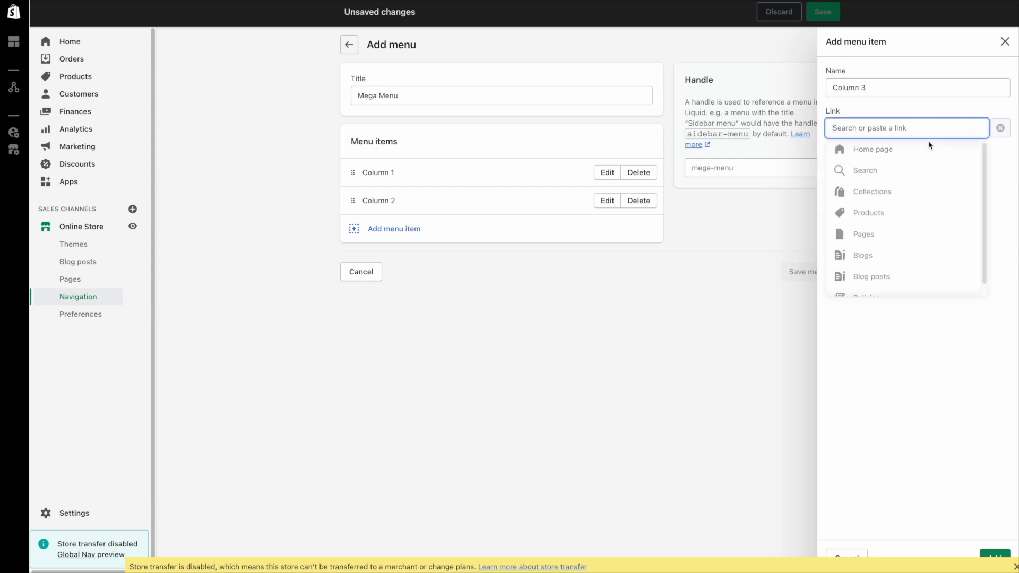
{"action": "left_click", "coordinate": [894, 153]}
{"action": "left_click", "coordinate": [998, 555]}
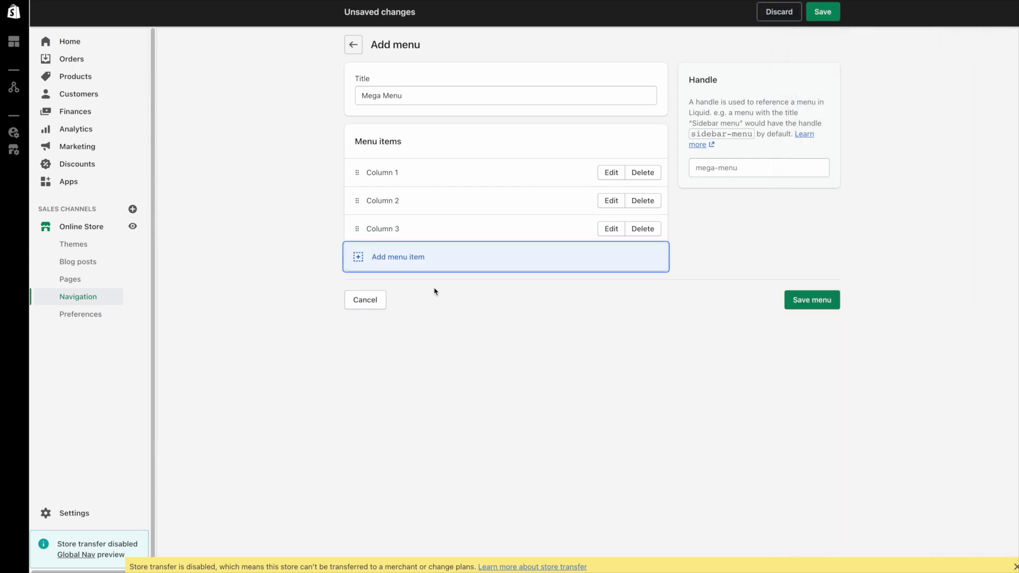
{"action": "left_click", "coordinate": [410, 257]}
{"action": "type", "text": "Column 4"}
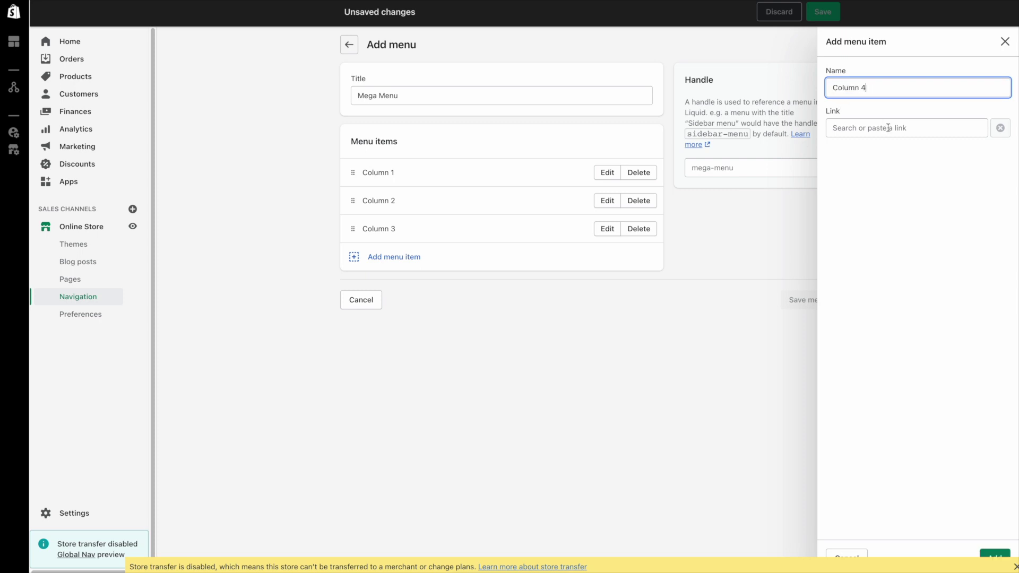
{"action": "left_click", "coordinate": [888, 128]}
{"action": "left_click", "coordinate": [887, 150]}
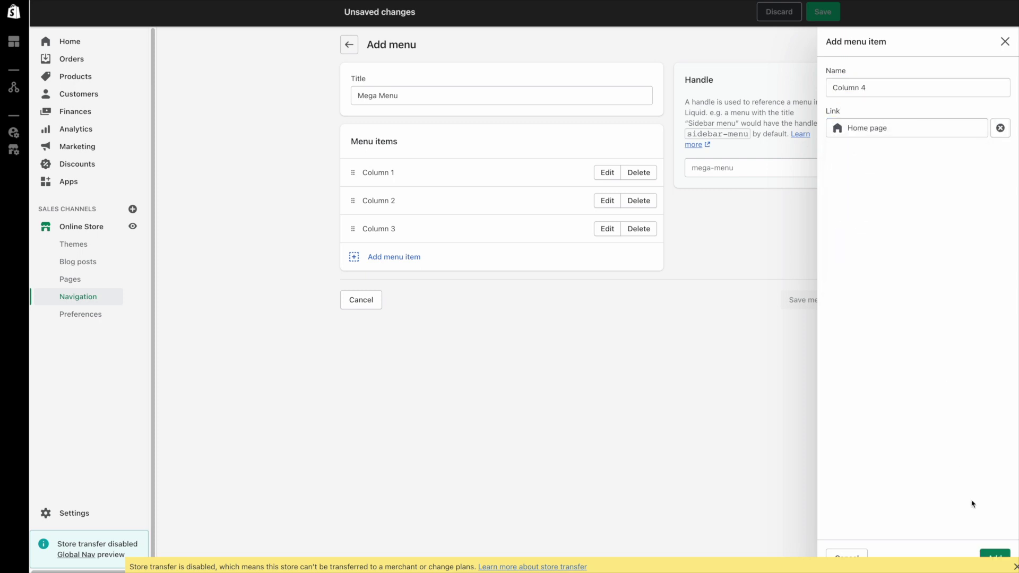
{"action": "left_click", "coordinate": [997, 554]}
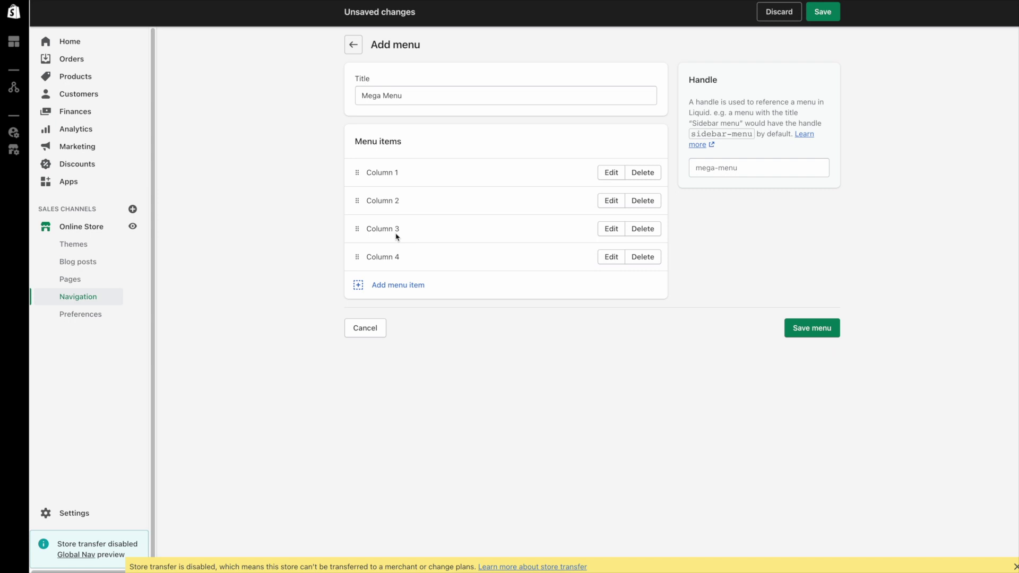
{"action": "left_click", "coordinate": [401, 287]}
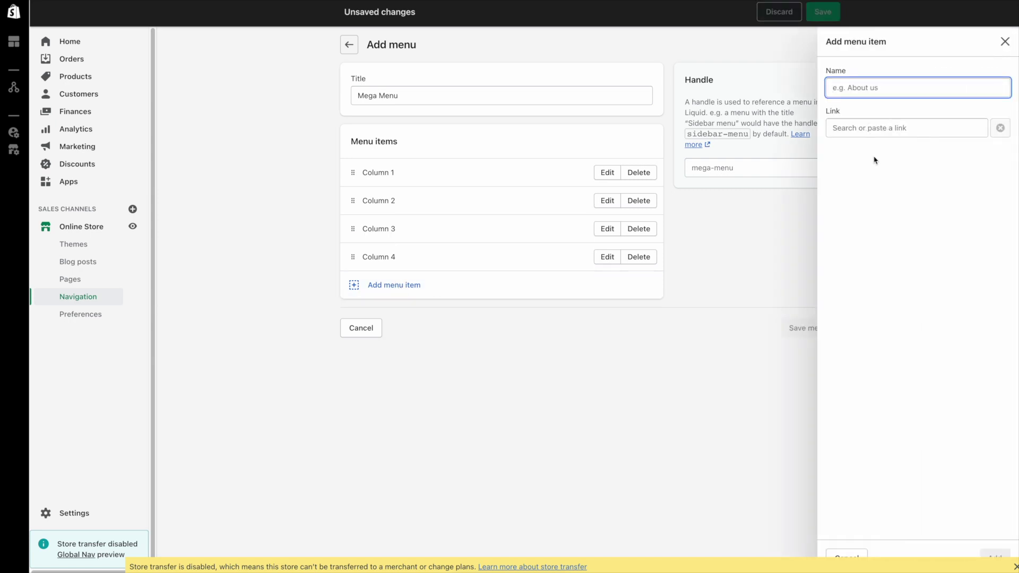
Add item '1 - 1' linked to the Home page and nest it under Column 1.
{"action": "type", "text": "1 - 1"}
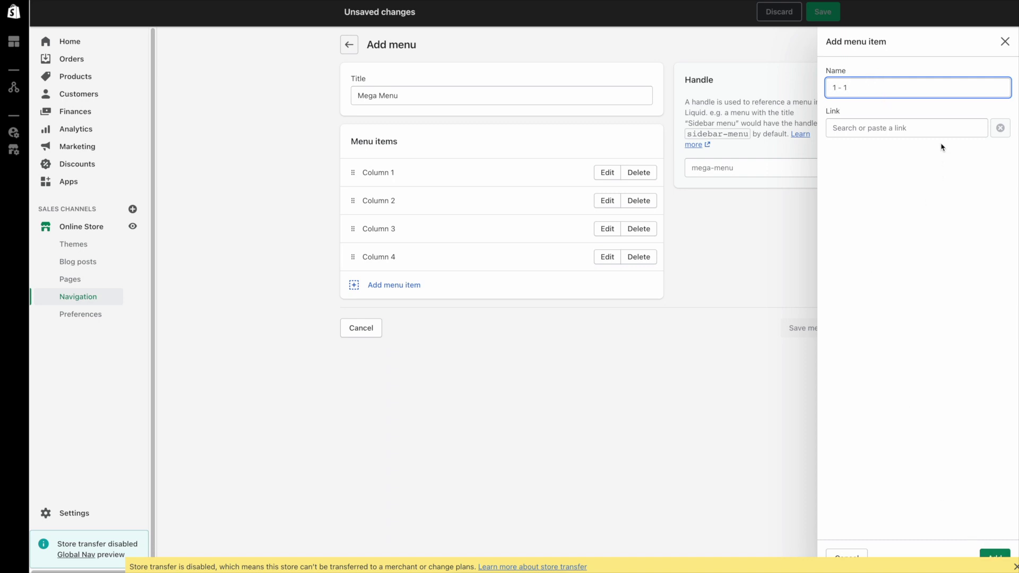
{"action": "left_click", "coordinate": [927, 128]}
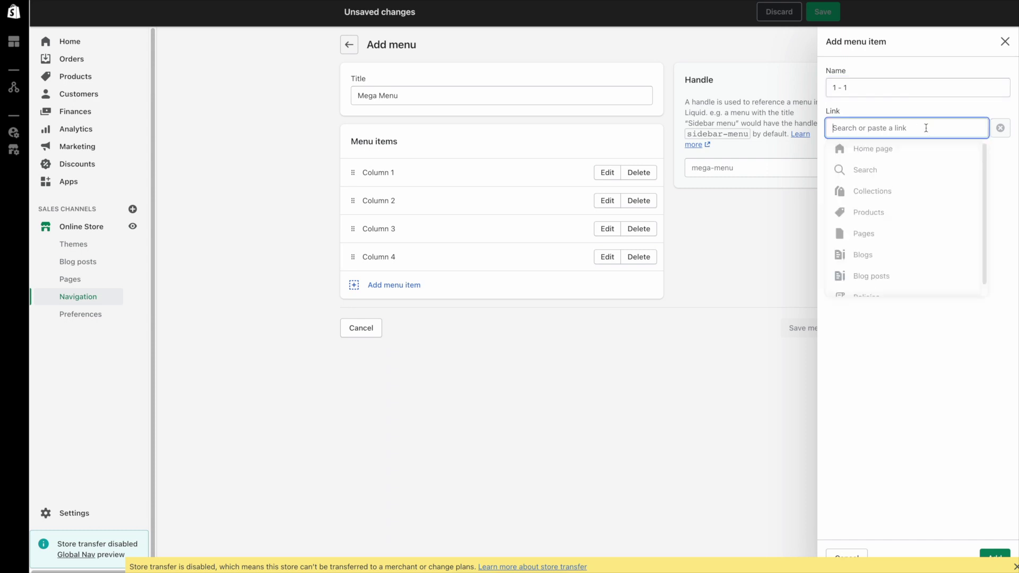
{"action": "left_click", "coordinate": [884, 152]}
{"action": "left_click", "coordinate": [998, 554]}
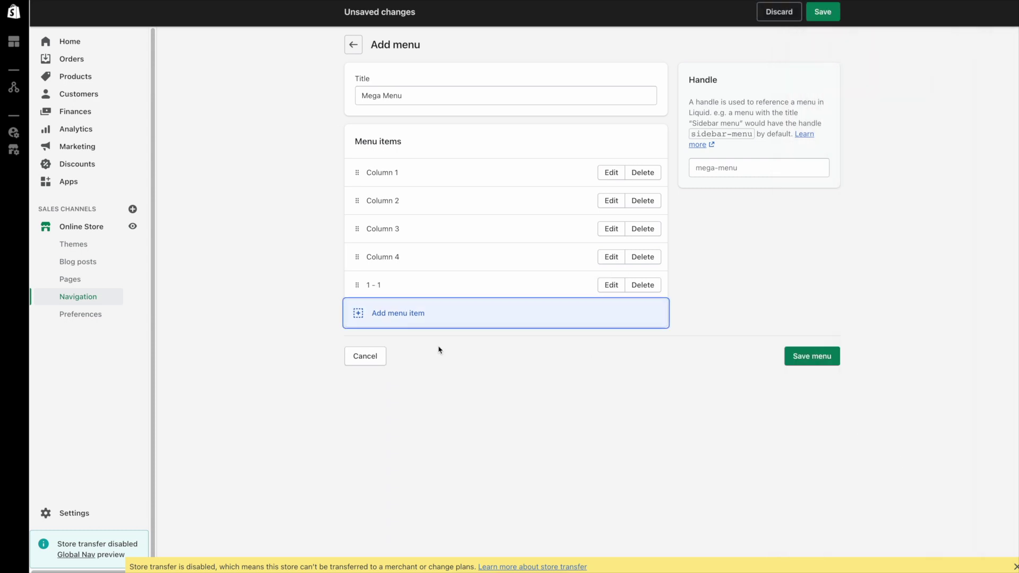
{"action": "left_click_drag", "start_coordinate": [357, 285], "coordinate": [385, 200]}
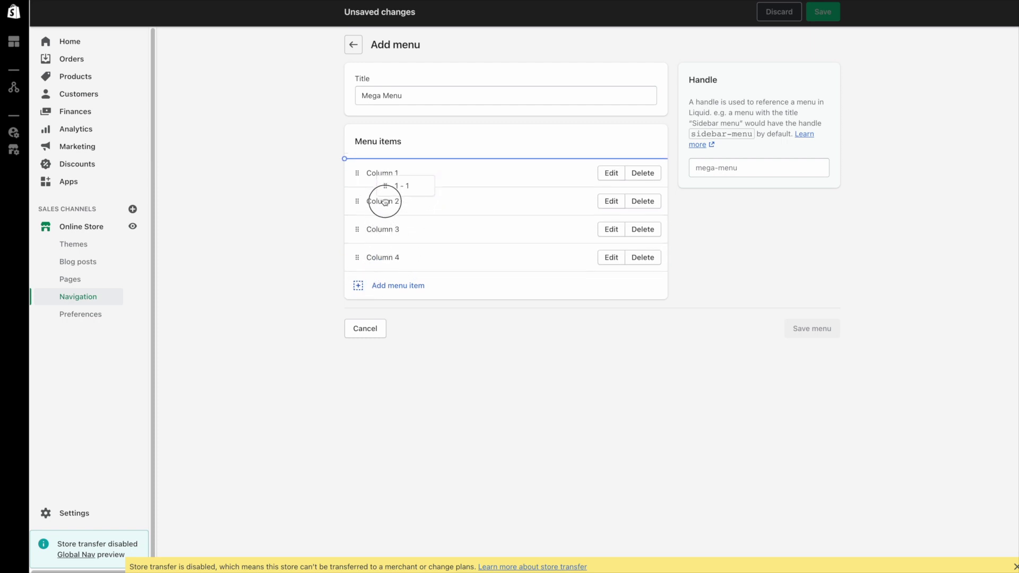
{"action": "left_click_drag", "start_coordinate": [385, 202], "coordinate": [384, 208]}
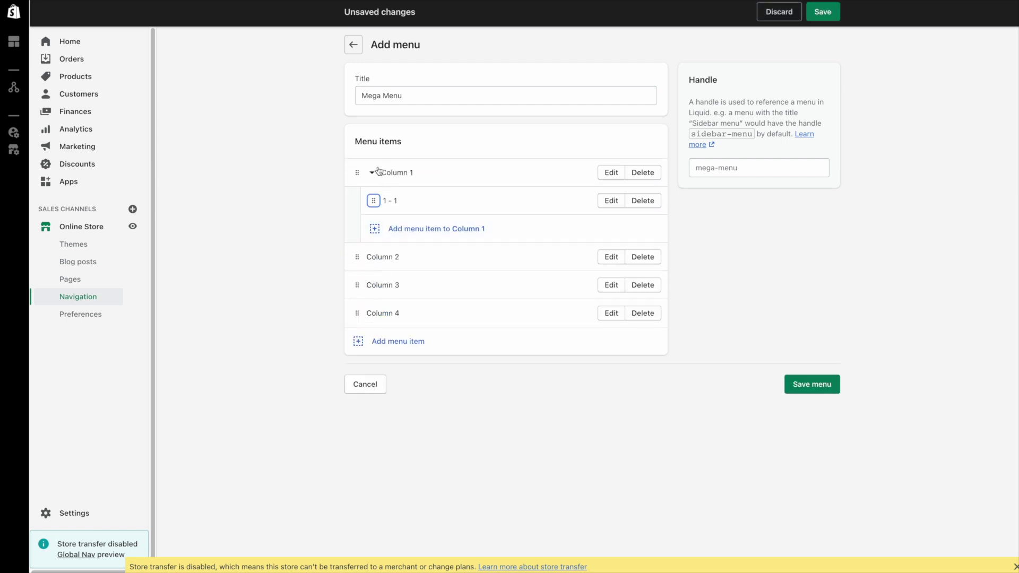
Add item '1 - 2' inside Column 1, also linked to the Home page.
{"action": "left_click", "coordinate": [425, 230]}
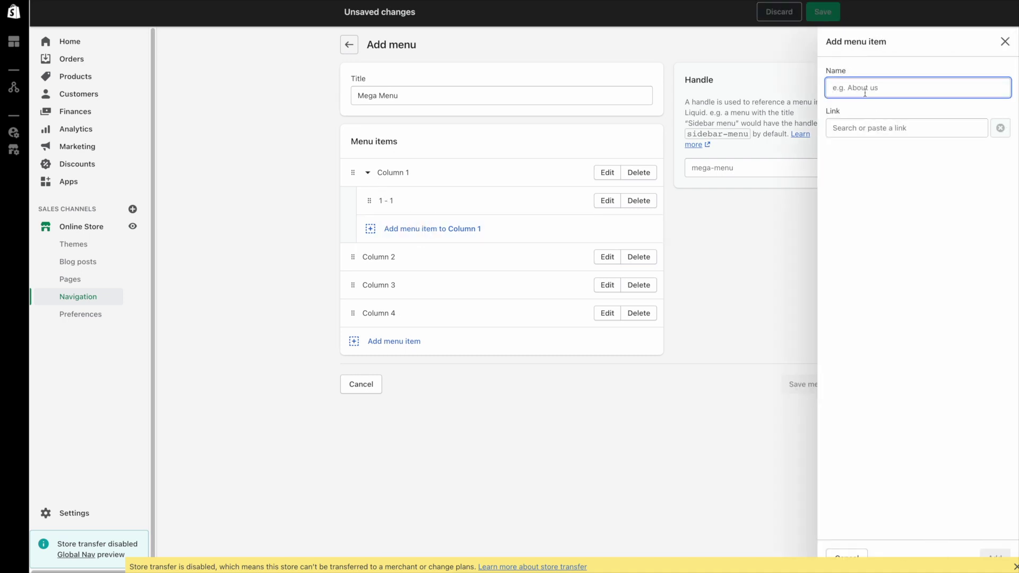
{"action": "type", "text": "1 -2"}
{"action": "left_click", "coordinate": [867, 129]}
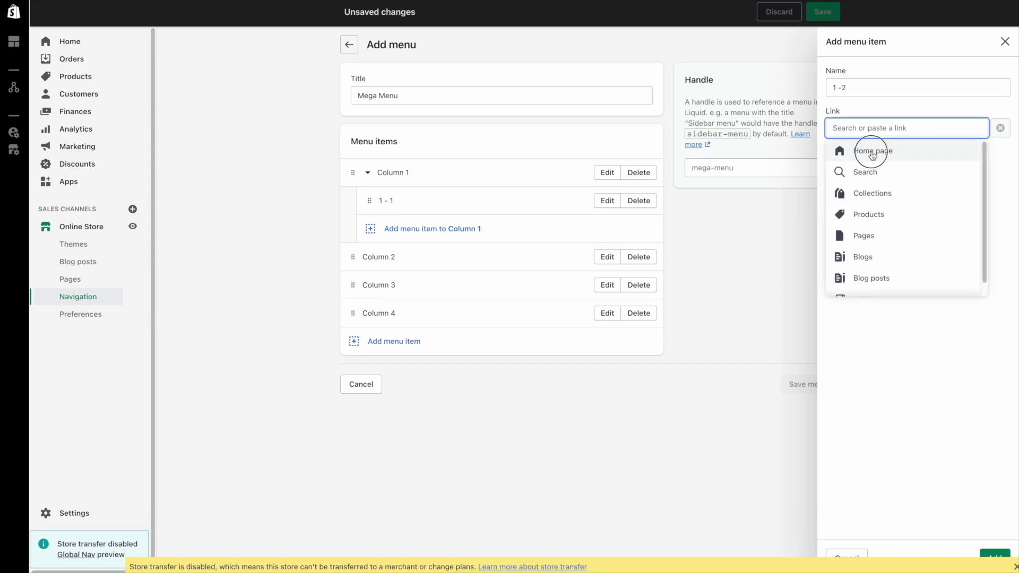
{"action": "left_click", "coordinate": [871, 150]}
{"action": "left_click", "coordinate": [843, 87]}
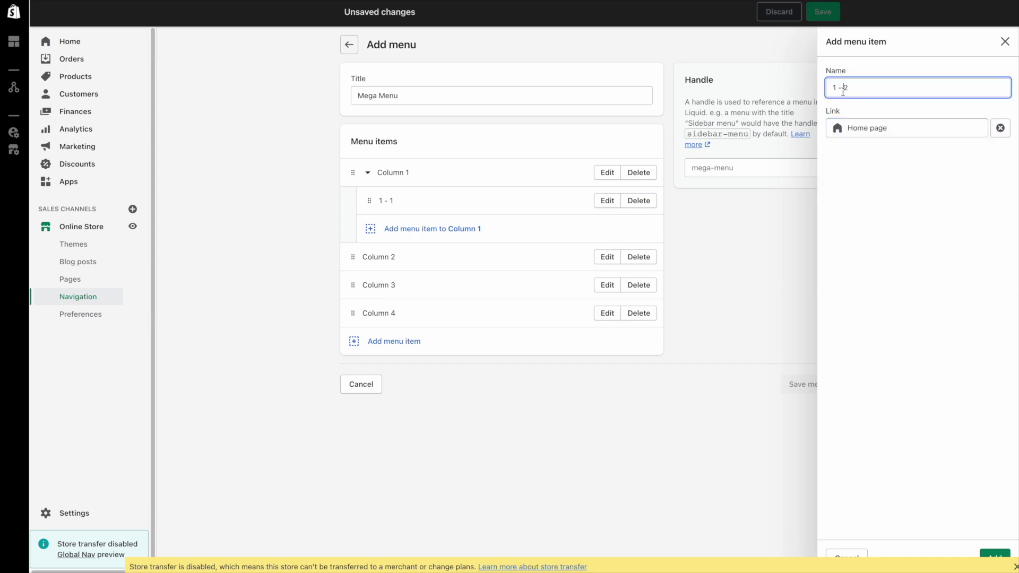
{"action": "left_click", "coordinate": [992, 554]}
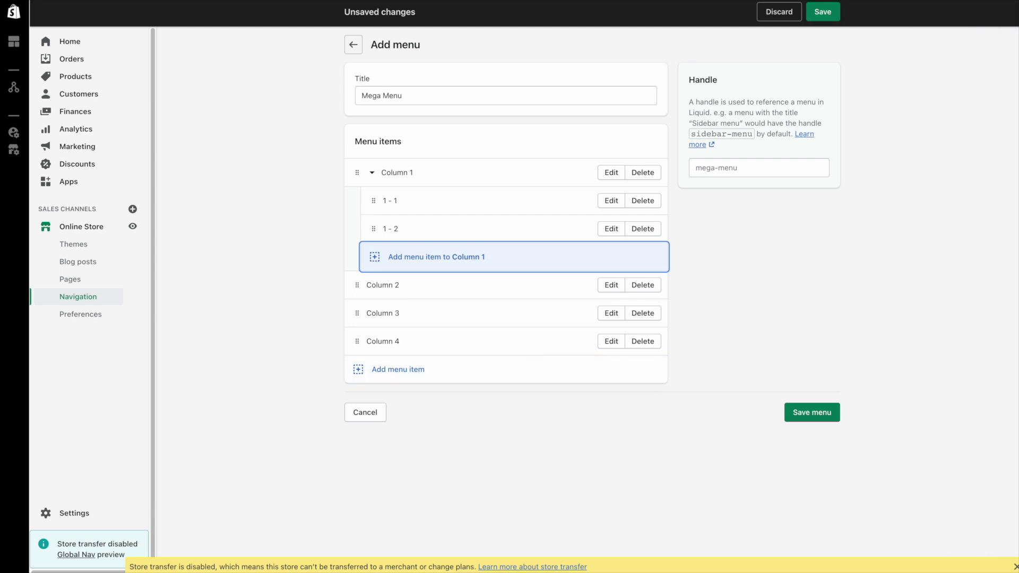
{"action": "left_click", "coordinate": [410, 374]}
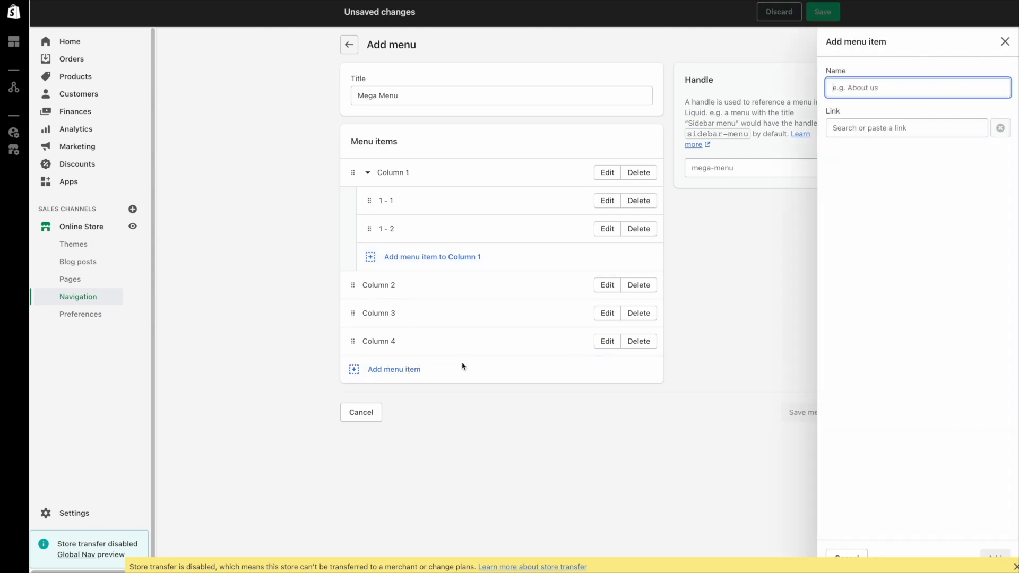
Add item '2 - 1' linked to the Home page and nest it under Column 2.
{"action": "type", "text": "2 - 1"}
{"action": "left_click", "coordinate": [923, 127]}
{"action": "left_click", "coordinate": [910, 151]}
{"action": "left_click", "coordinate": [996, 554]}
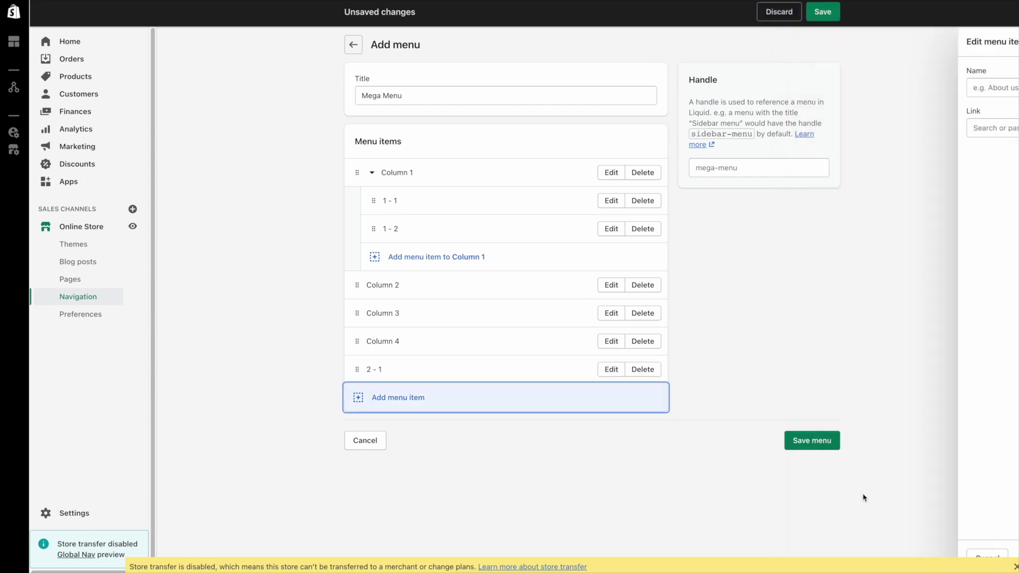
{"action": "left_click_drag", "start_coordinate": [357, 370], "coordinate": [390, 330]}
Add item '2 - 2' inside Column 2, also linked to the Home page.
{"action": "left_click", "coordinate": [412, 342]}
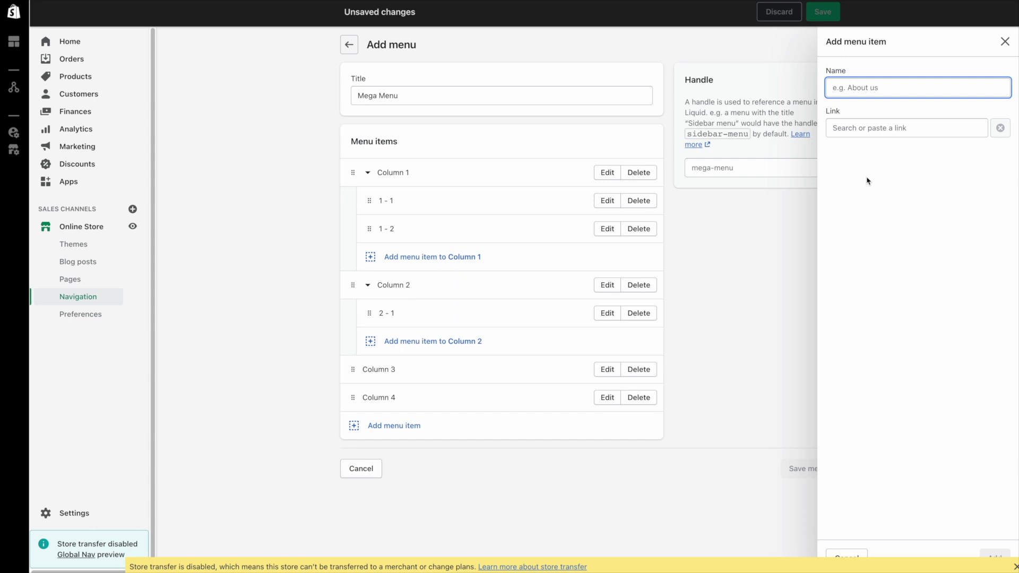
{"action": "type", "text": "2 - 2"}
{"action": "left_click", "coordinate": [853, 132]}
{"action": "left_click", "coordinate": [866, 152]}
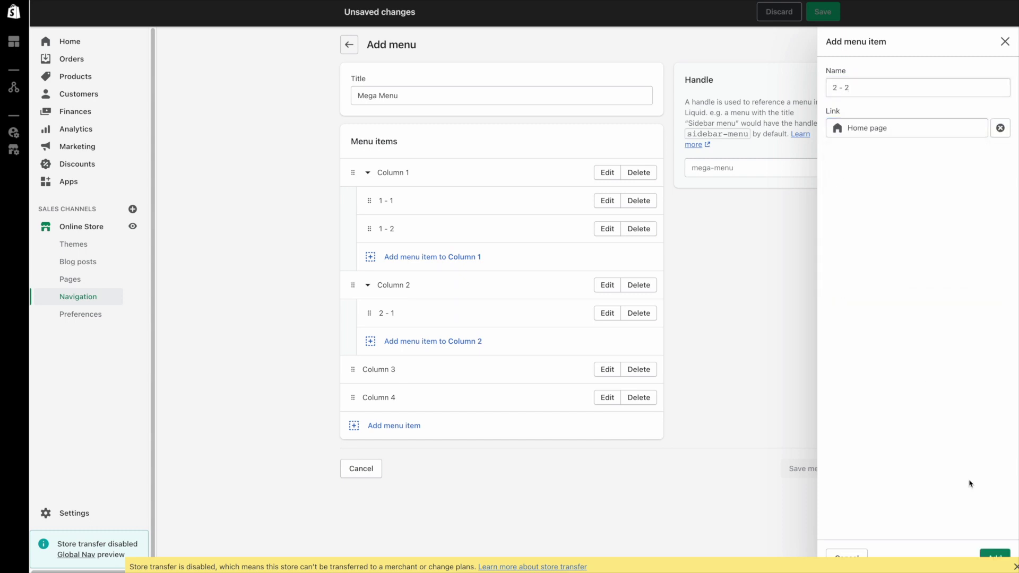
{"action": "left_click", "coordinate": [997, 556]}
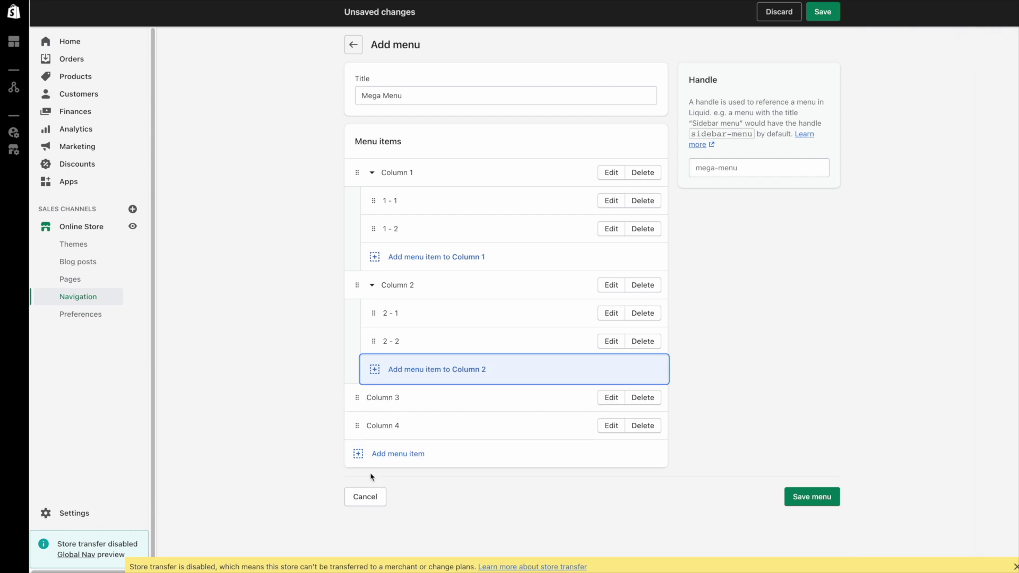
{"action": "left_click", "coordinate": [392, 455]}
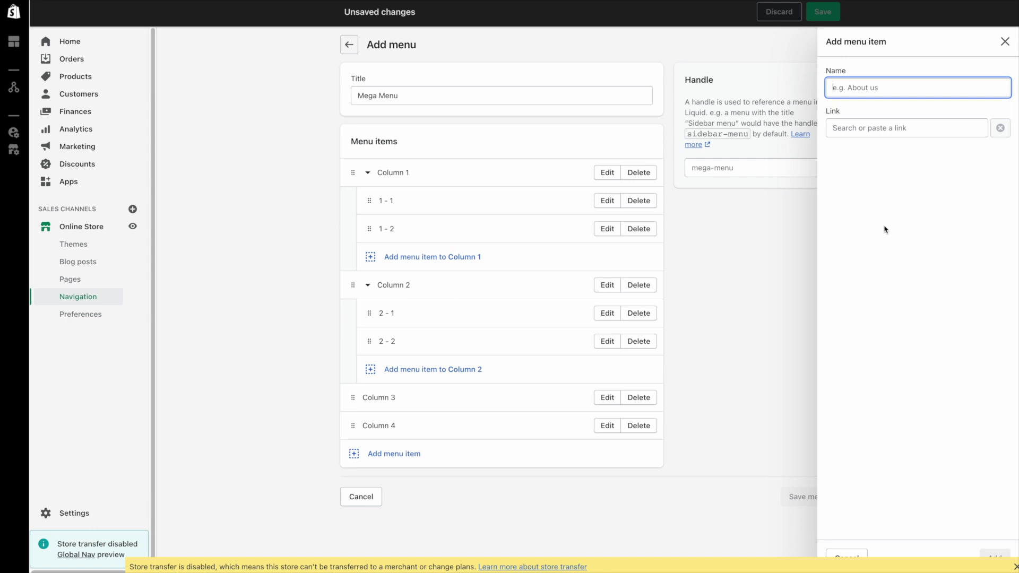
Add item '3 - 1' linked to the Home page and nest it under Column 3.
{"action": "type", "text": "3 - 1"}
{"action": "left_click", "coordinate": [902, 128]}
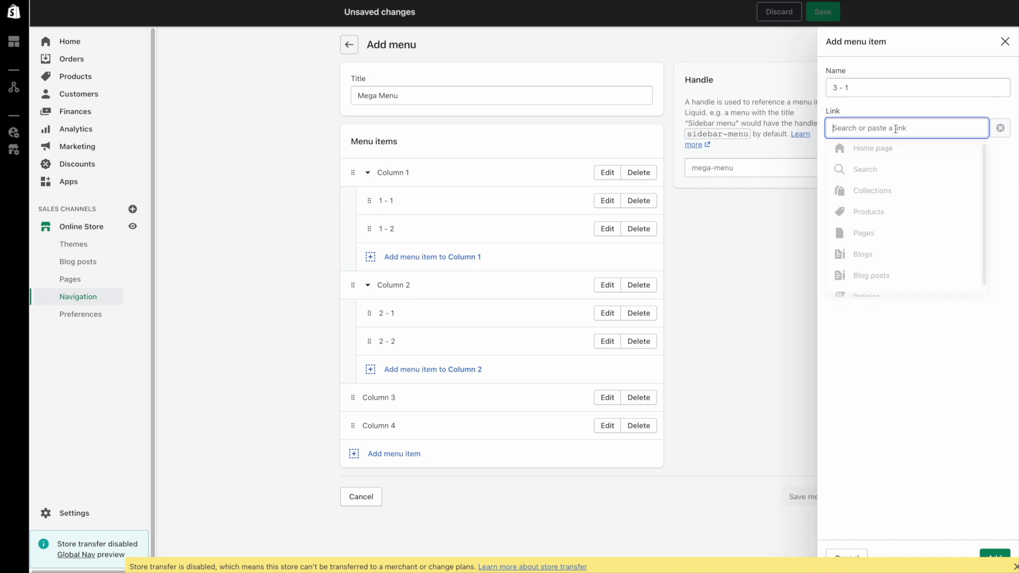
{"action": "left_click", "coordinate": [882, 151]}
{"action": "left_click", "coordinate": [987, 554]}
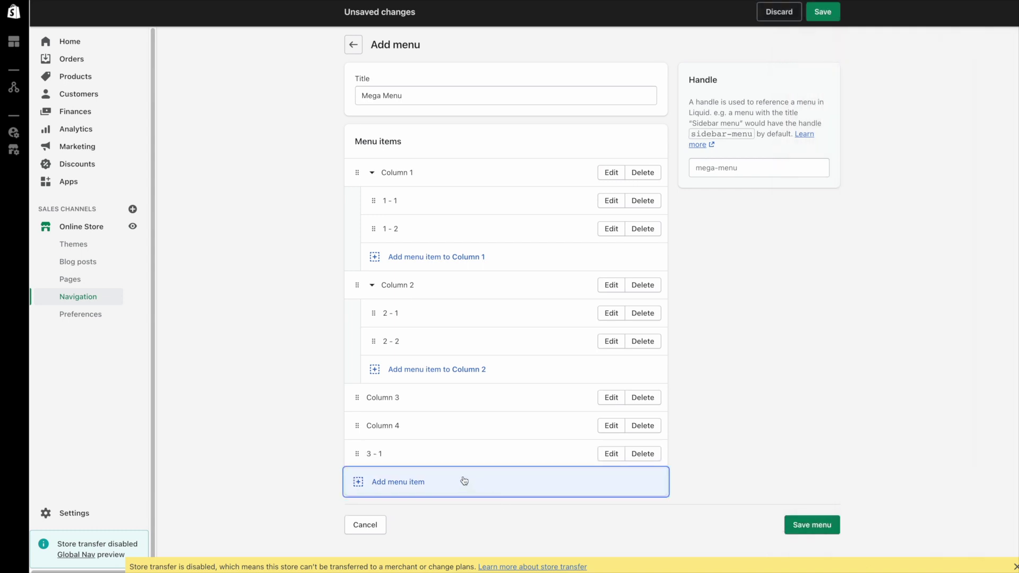
{"action": "left_click_drag", "start_coordinate": [361, 455], "coordinate": [397, 430]}
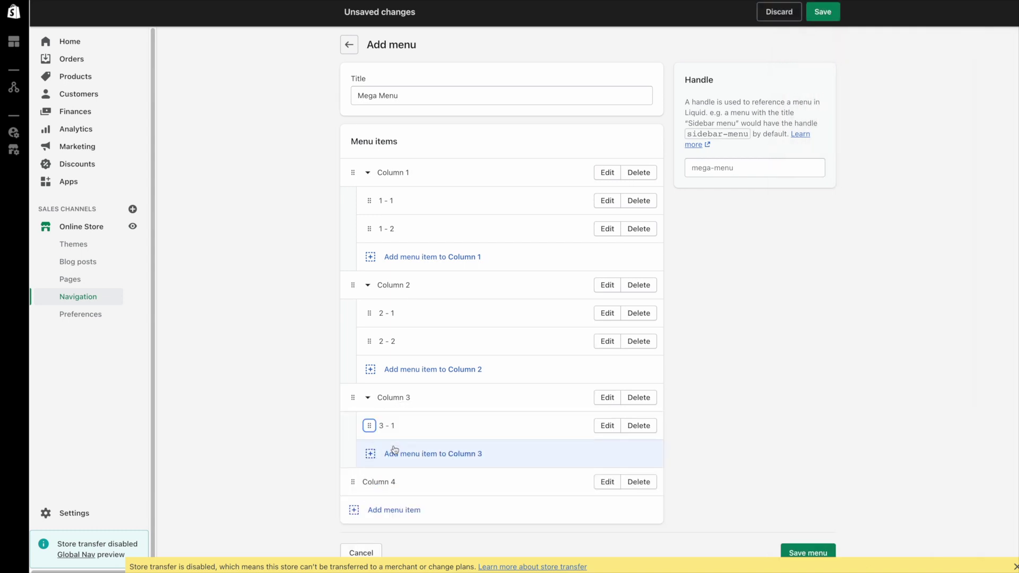
Add item '4 - 1' under Column 4, linked to Home page, and save the Mega Menu.
{"action": "left_click", "coordinate": [390, 510]}
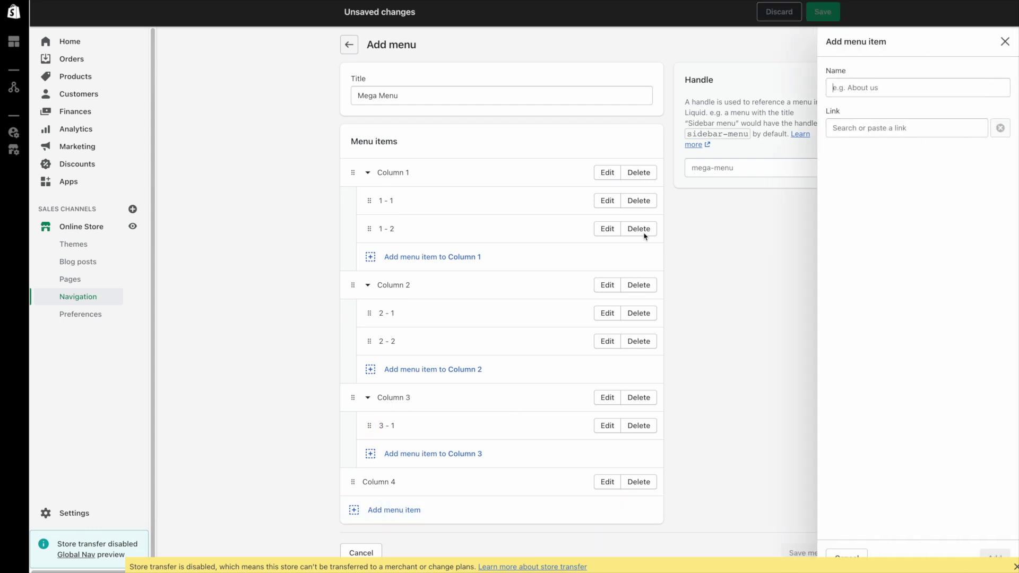
{"action": "type", "text": "4 - 1"}
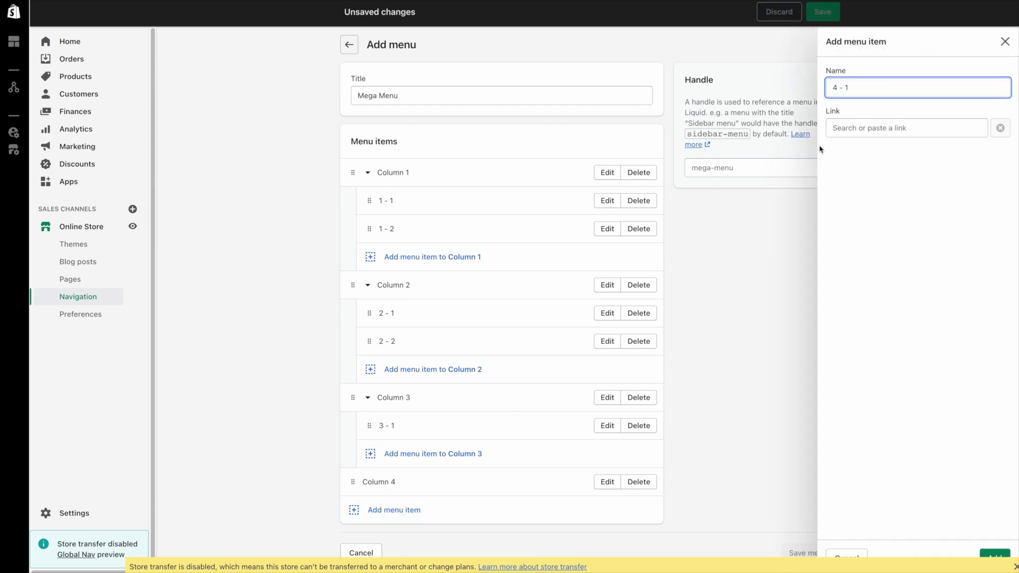
{"action": "left_click", "coordinate": [842, 127]}
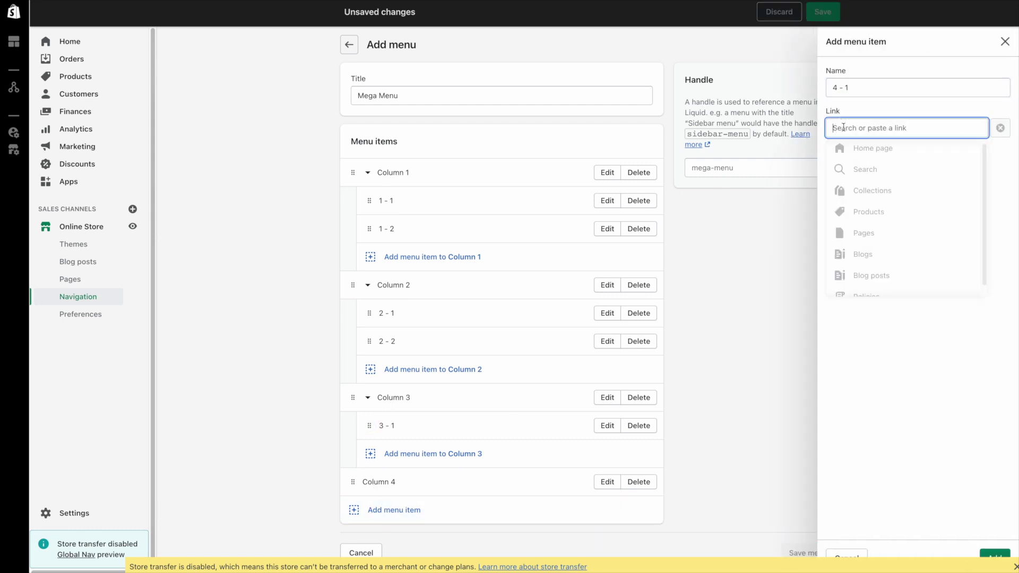
{"action": "left_click", "coordinate": [866, 151]}
{"action": "left_click", "coordinate": [990, 552]}
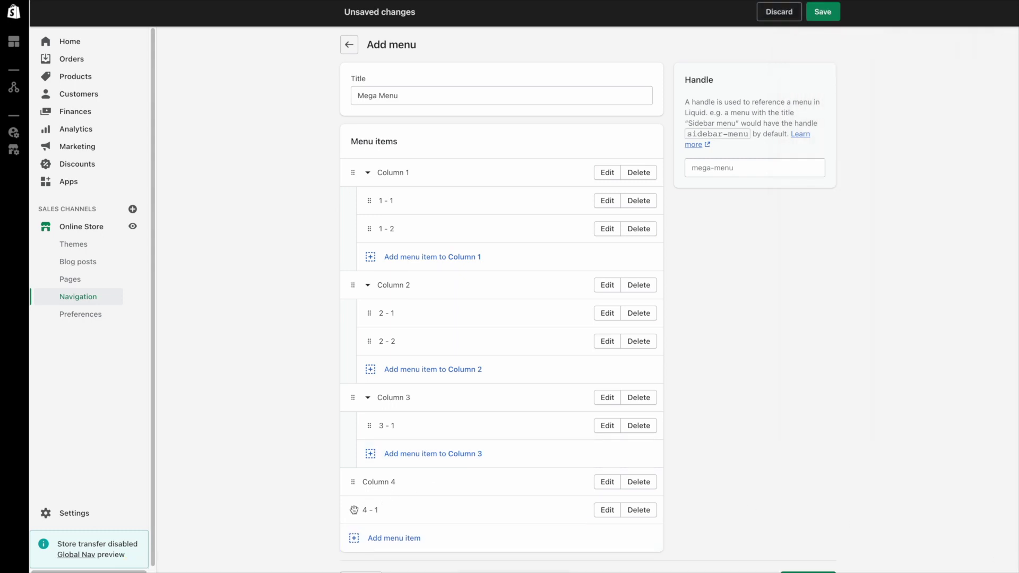
{"action": "left_click_drag", "start_coordinate": [353, 510], "coordinate": [381, 507]}
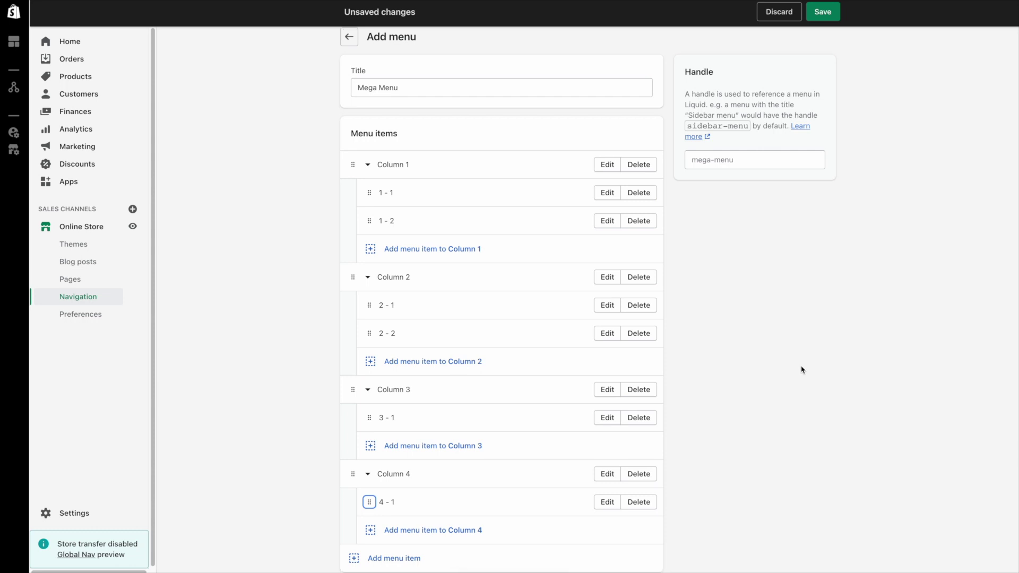
{"action": "scroll", "coordinate": [753, 391], "scroll_direction": "down", "scroll_amount": 2}
{"action": "scroll", "coordinate": [753, 393], "scroll_direction": "up", "scroll_amount": 2}
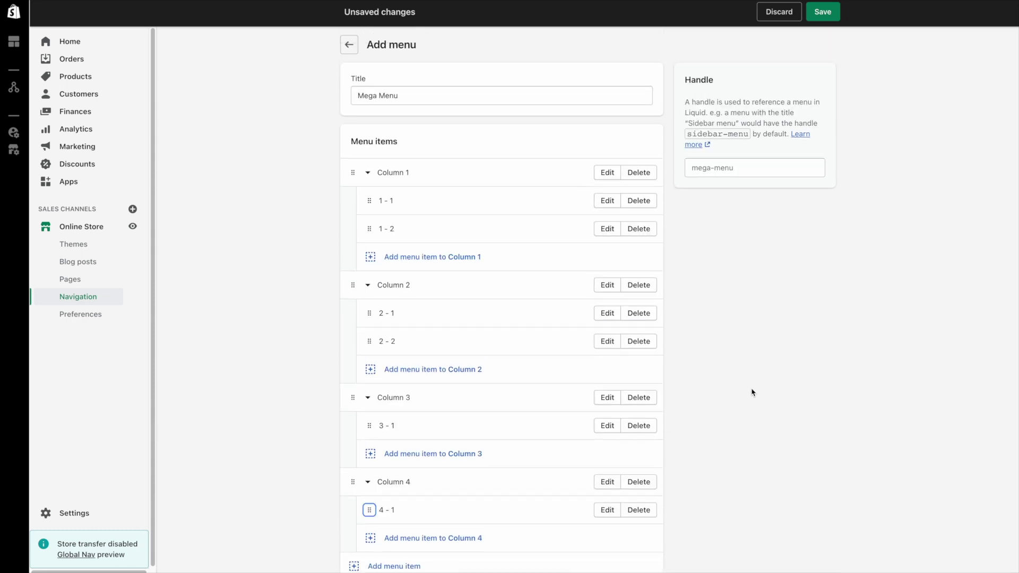
{"action": "left_click", "coordinate": [824, 13]}
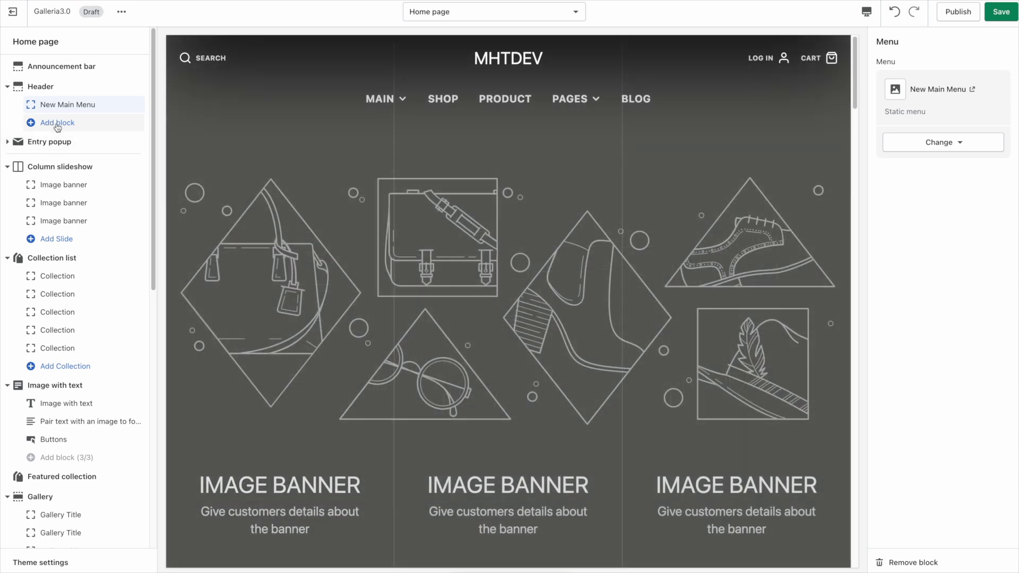
Add a Mega menu theme block to the Header.
{"action": "left_click", "coordinate": [56, 126]}
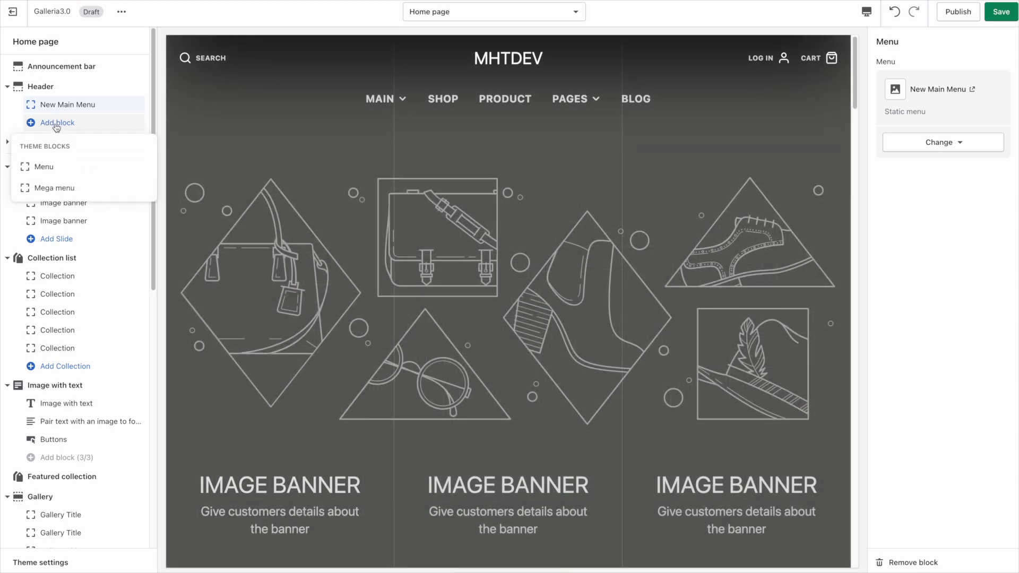
{"action": "left_click", "coordinate": [52, 189]}
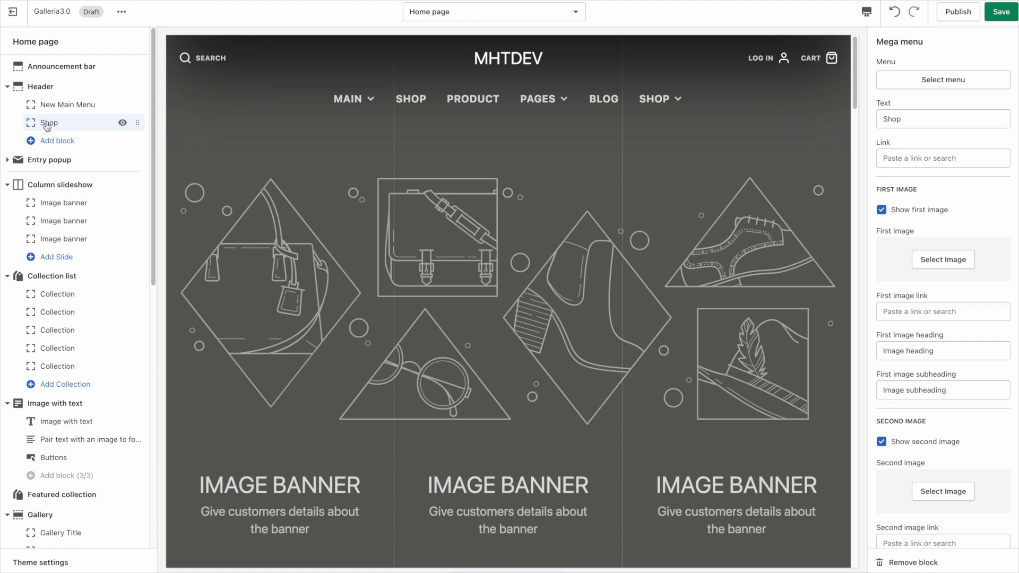
{"action": "mouse_move", "coordinate": [659, 98]}
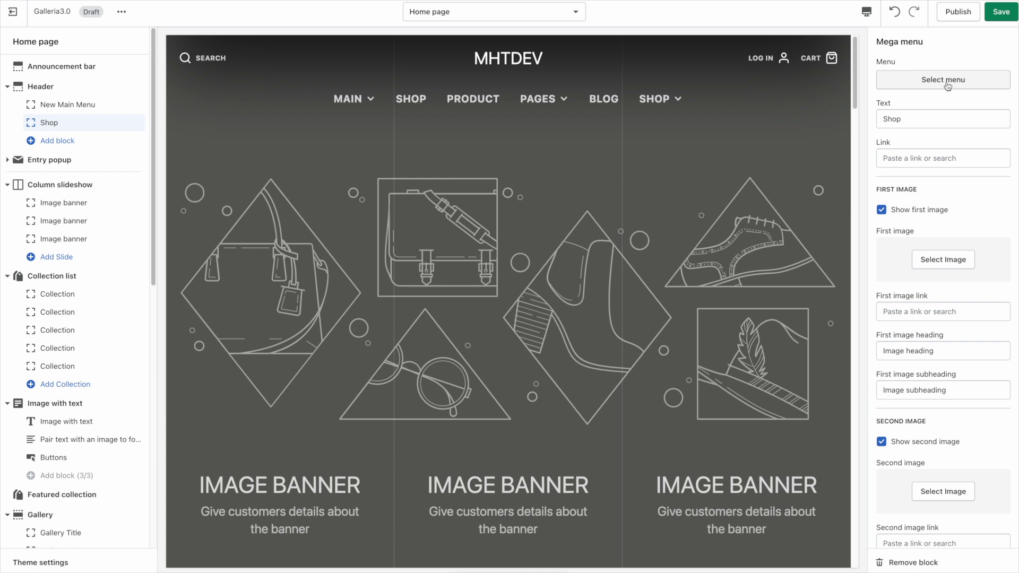
Assign Mega Menu as the menu for the header's Shop mega menu block.
{"action": "left_click", "coordinate": [947, 82]}
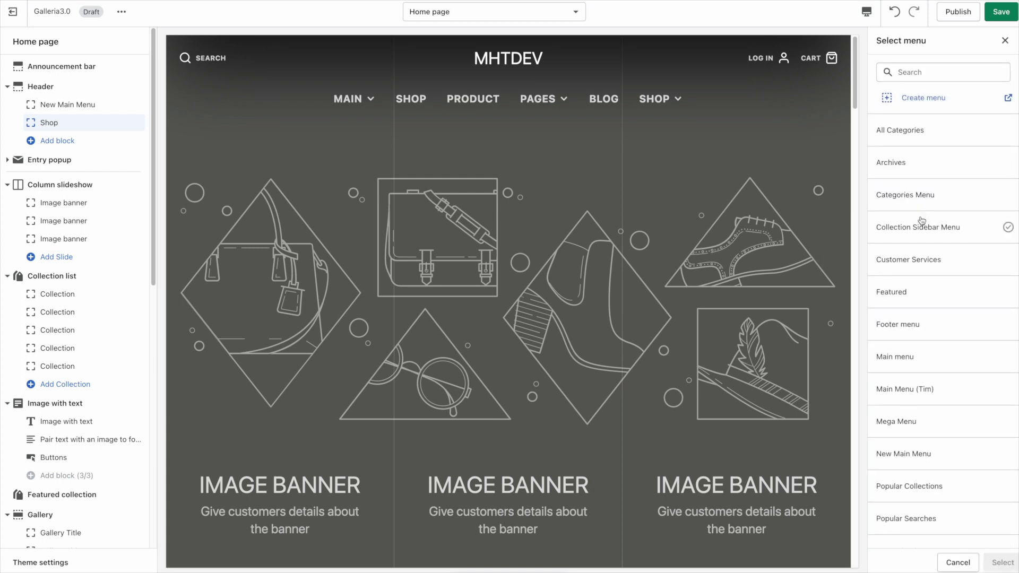
{"action": "scroll", "coordinate": [902, 345], "scroll_direction": "down", "scroll_amount": 1}
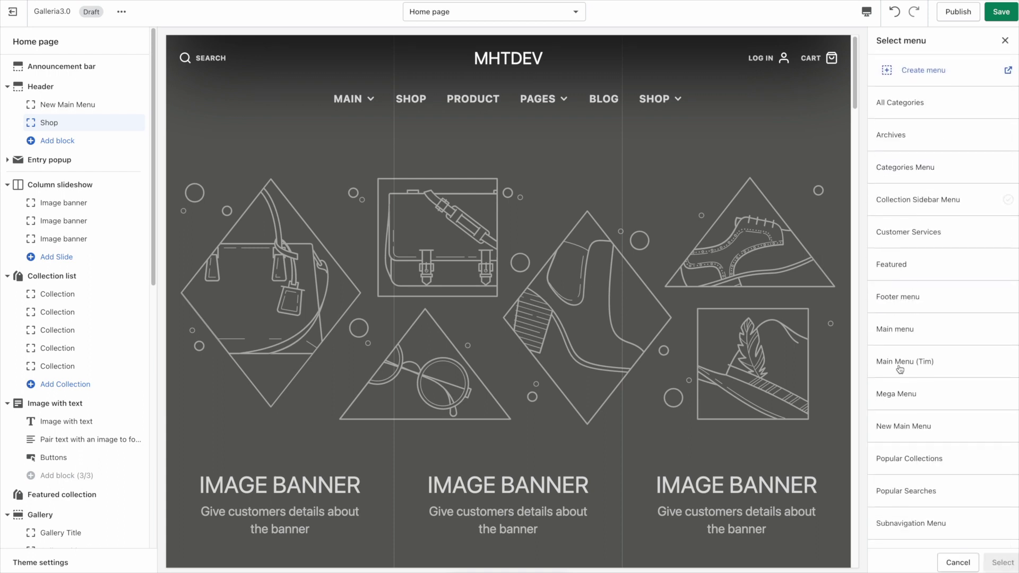
{"action": "left_click", "coordinate": [904, 399]}
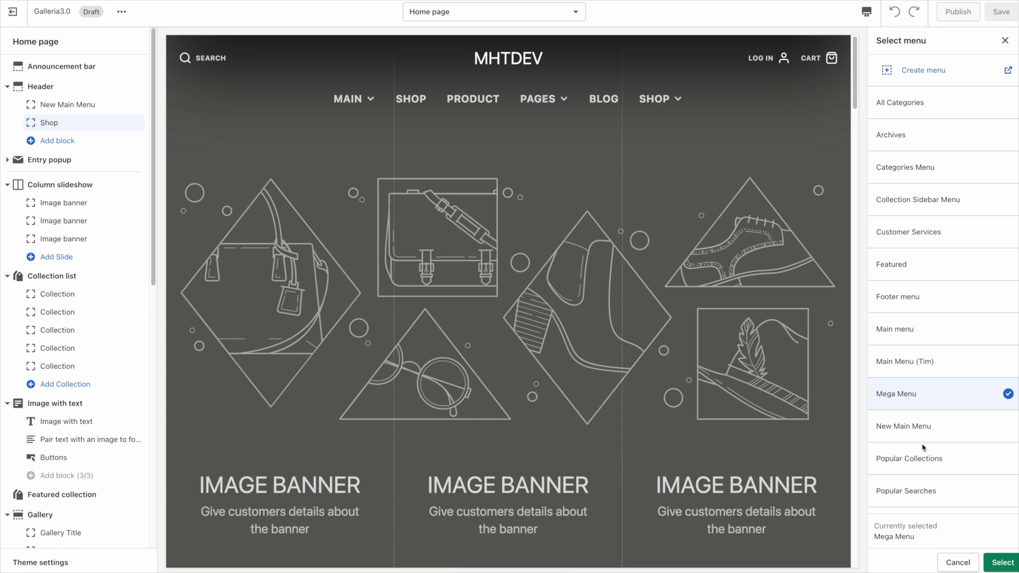
{"action": "left_click", "coordinate": [1002, 563]}
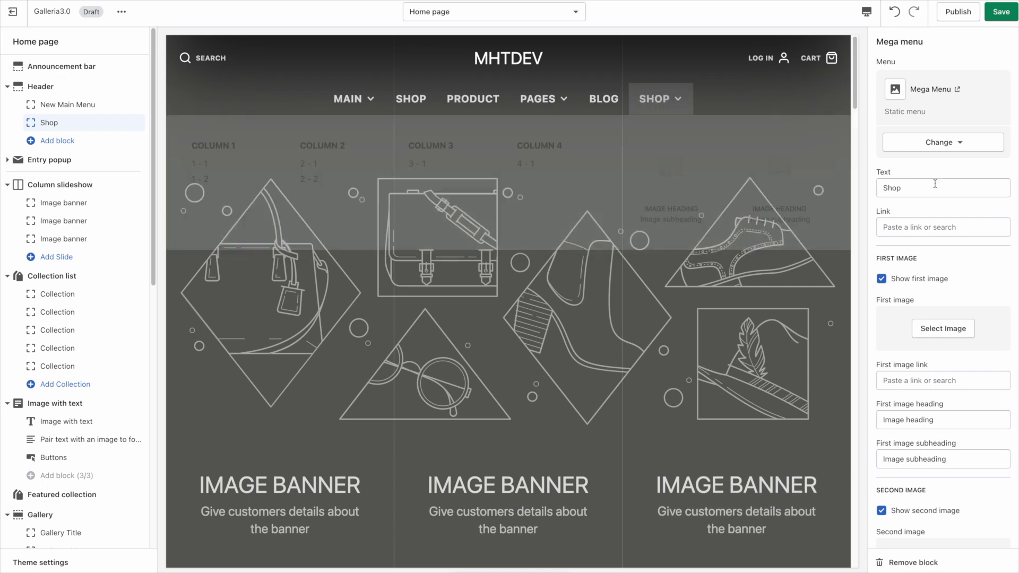
Rename the mega menu block heading from Shop to Mega.
{"action": "double_click", "coordinate": [916, 189]}
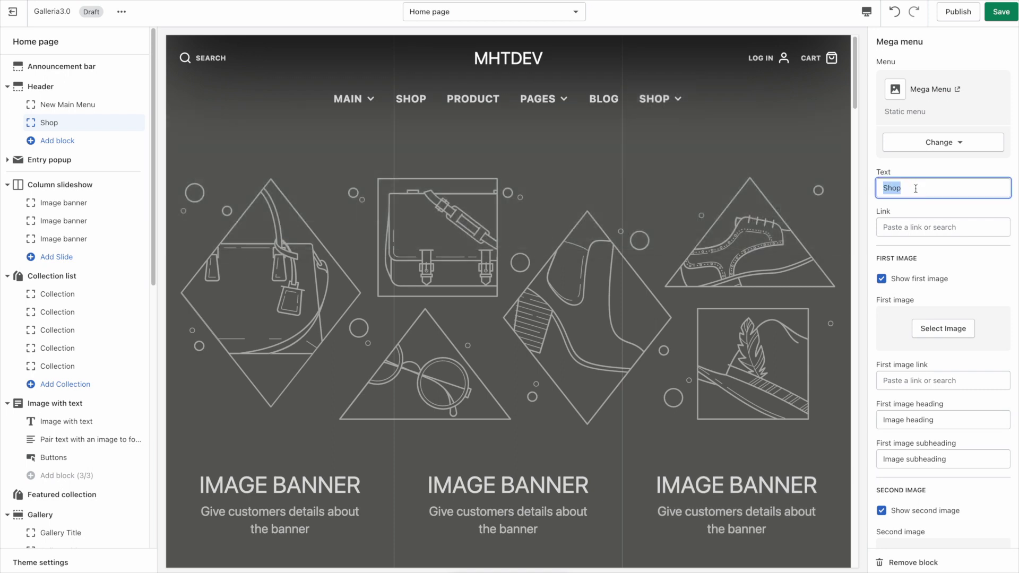
{"action": "type", "text": "Mega"}
{"action": "left_click", "coordinate": [914, 228]}
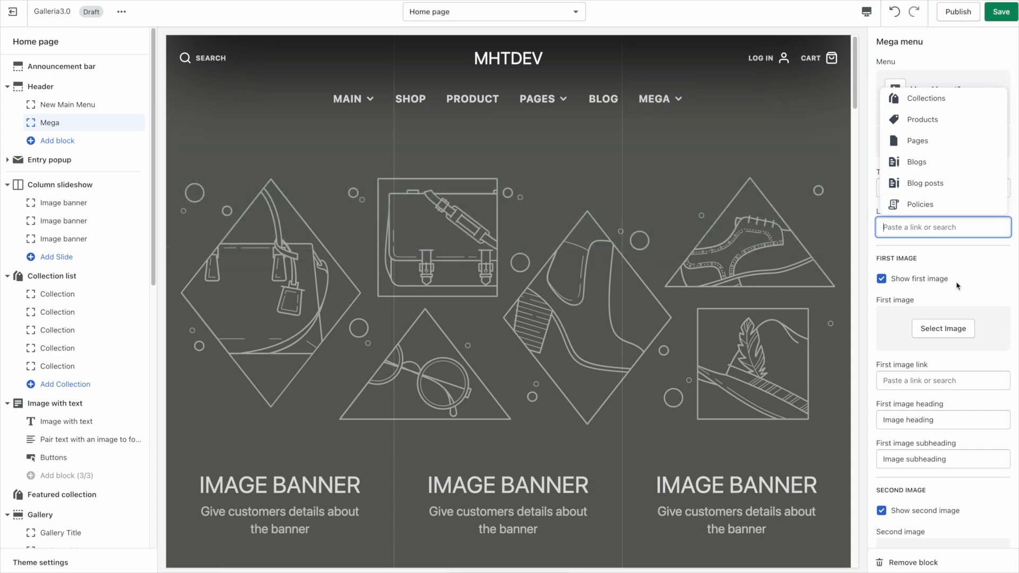
{"action": "left_click", "coordinate": [981, 267]}
Open the image library for the mega menu's first image.
{"action": "scroll", "coordinate": [972, 262], "scroll_direction": "down", "scroll_amount": 3}
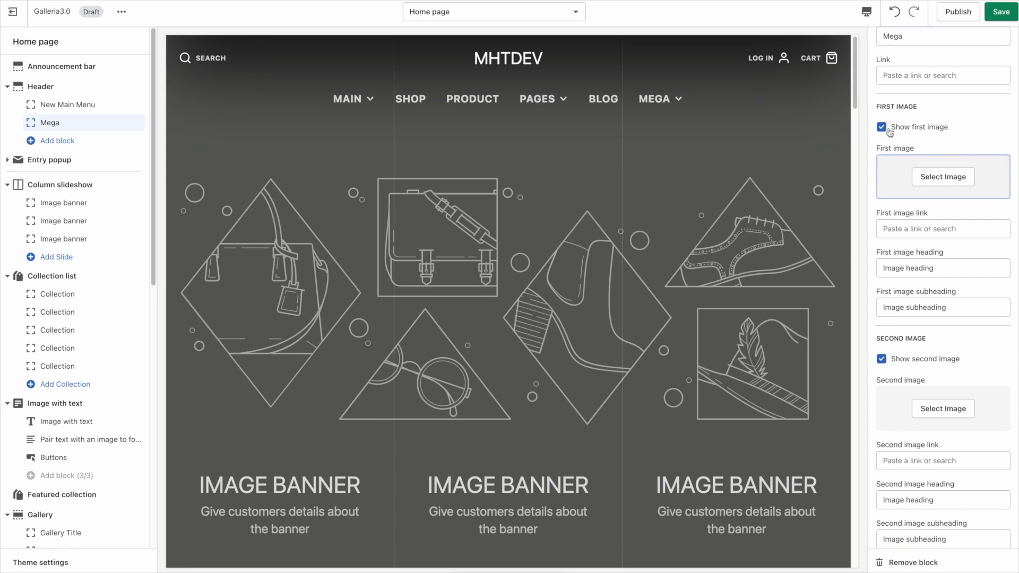
{"action": "scroll", "coordinate": [915, 325], "scroll_direction": "up", "scroll_amount": 3}
{"action": "left_click", "coordinate": [944, 333]}
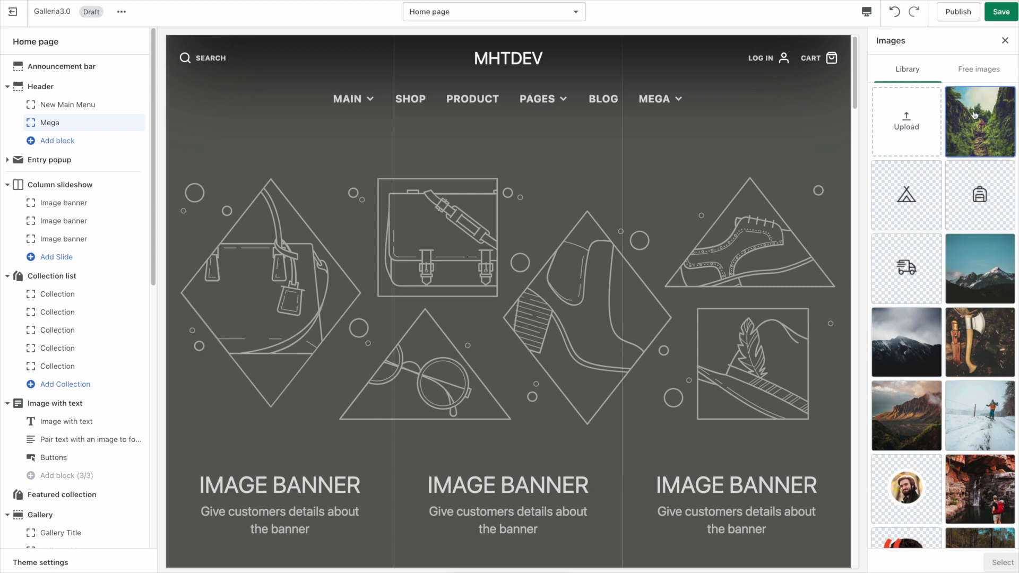
Set the first image to the forest photo, linked to the Ace Jersey Pocket Polo product.
{"action": "left_click", "coordinate": [973, 118]}
{"action": "left_click", "coordinate": [1003, 563]}
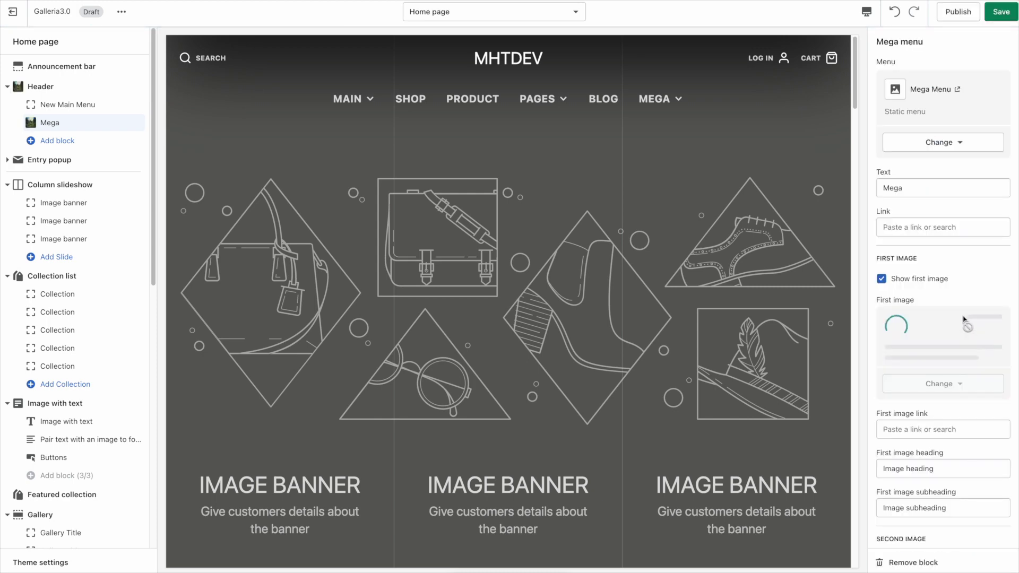
{"action": "scroll", "coordinate": [943, 336], "scroll_direction": "down", "scroll_amount": 6}
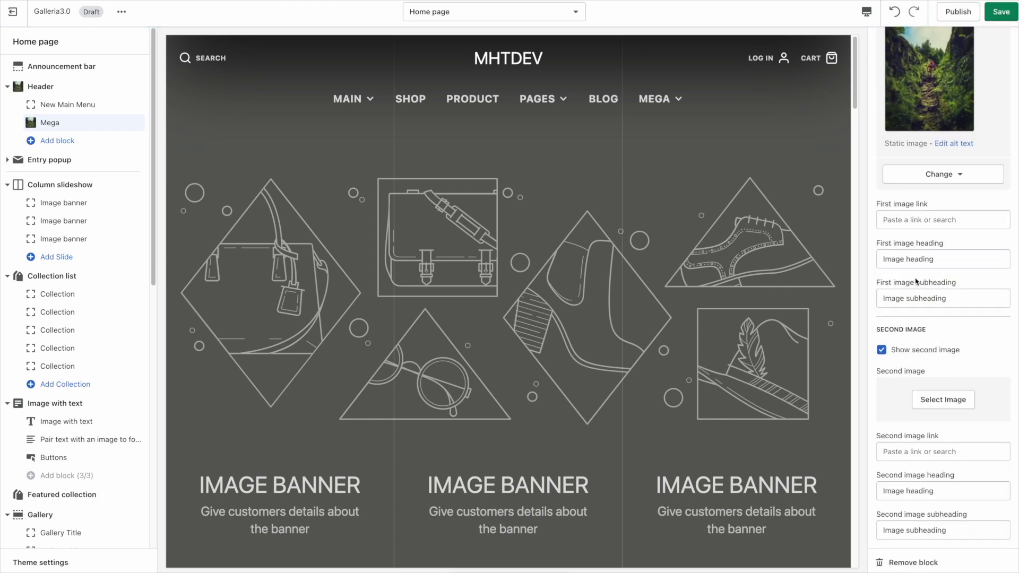
{"action": "left_click", "coordinate": [910, 222]}
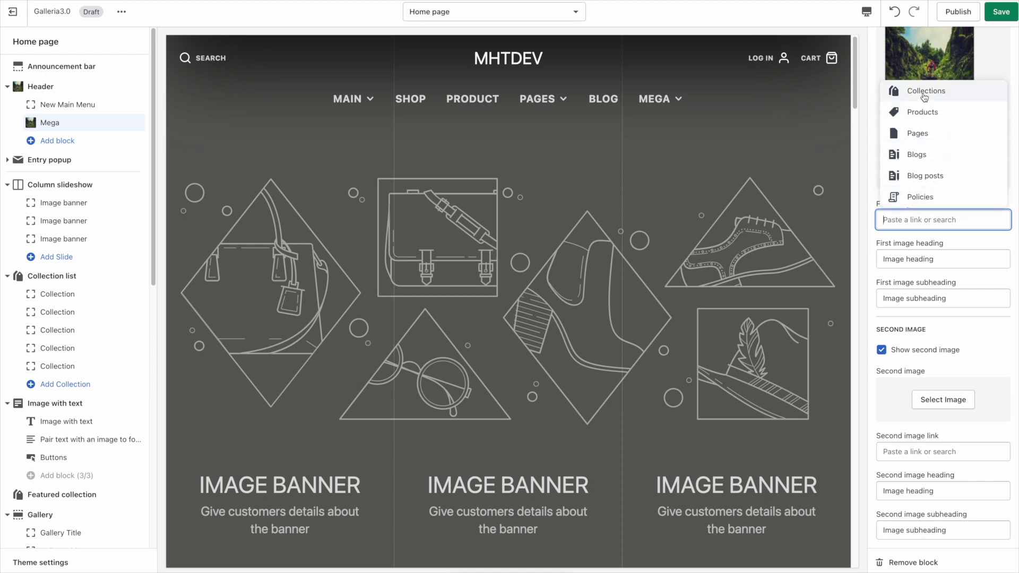
{"action": "left_click", "coordinate": [923, 112]}
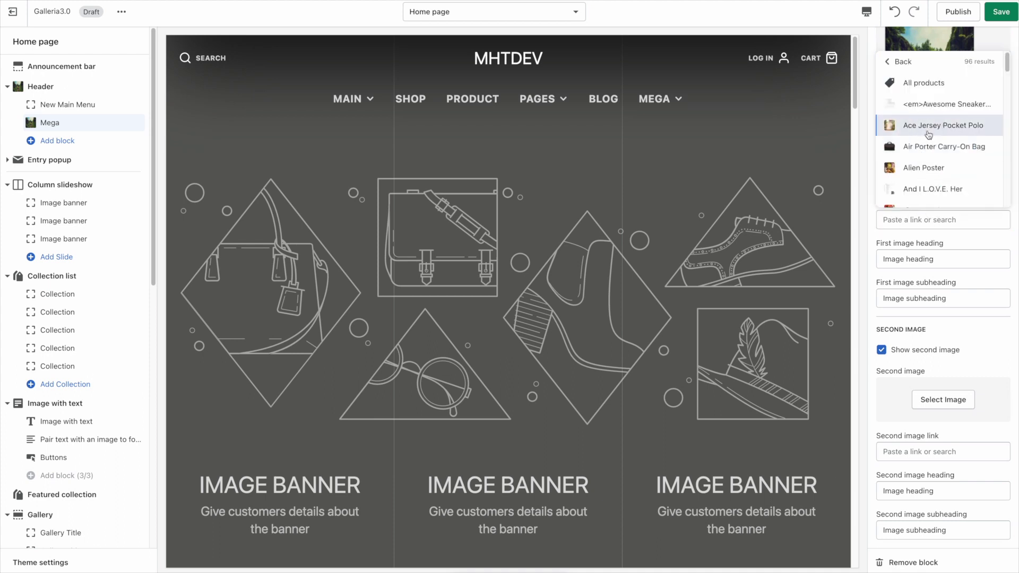
{"action": "left_click", "coordinate": [929, 126]}
Give the first image the heading 'Hiking Gear' and the subheading 'Save 50% today'.
{"action": "triple_click", "coordinate": [934, 262]}
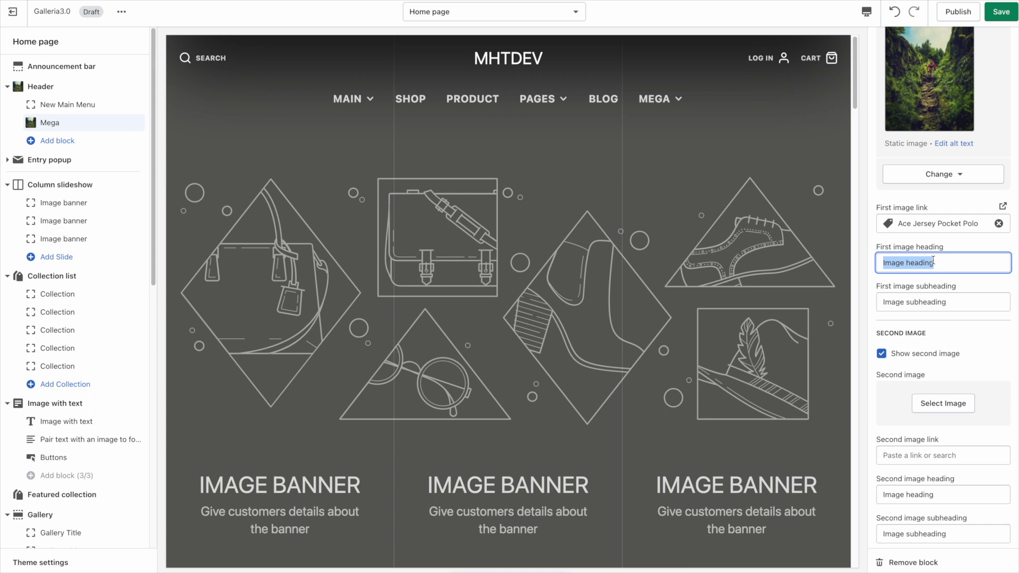
{"action": "type", "text": "Hig"}
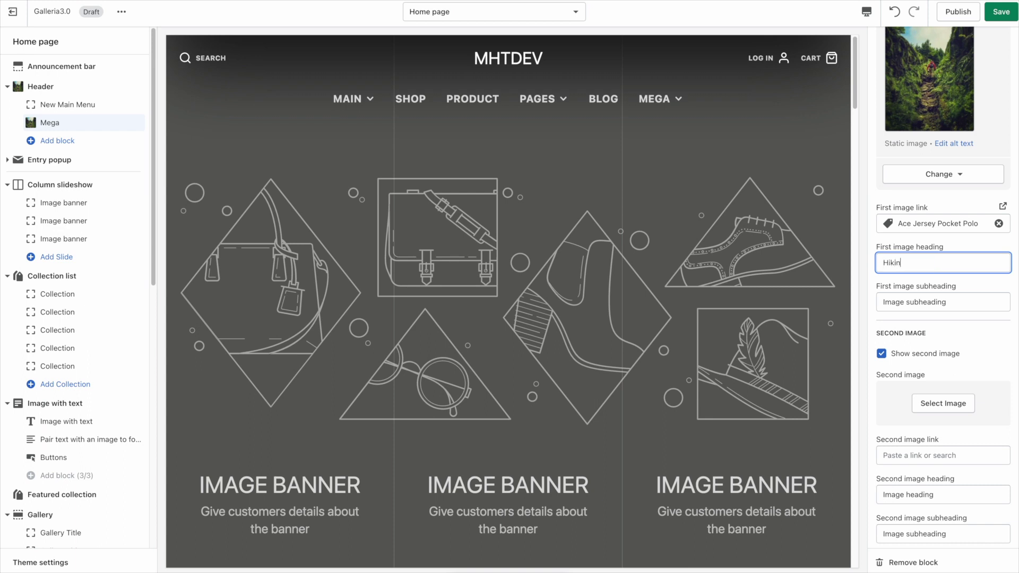
{"action": "left_click", "coordinate": [924, 303]}
{"action": "double_click", "coordinate": [924, 304]}
{"action": "triple_click", "coordinate": [924, 304]}
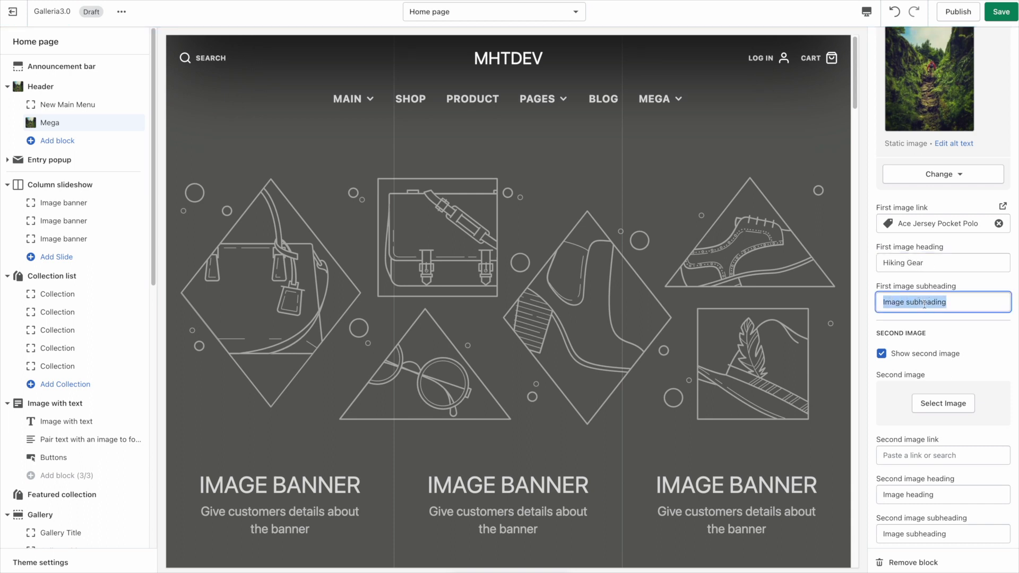
{"action": "type", "text": "Save 50% "}
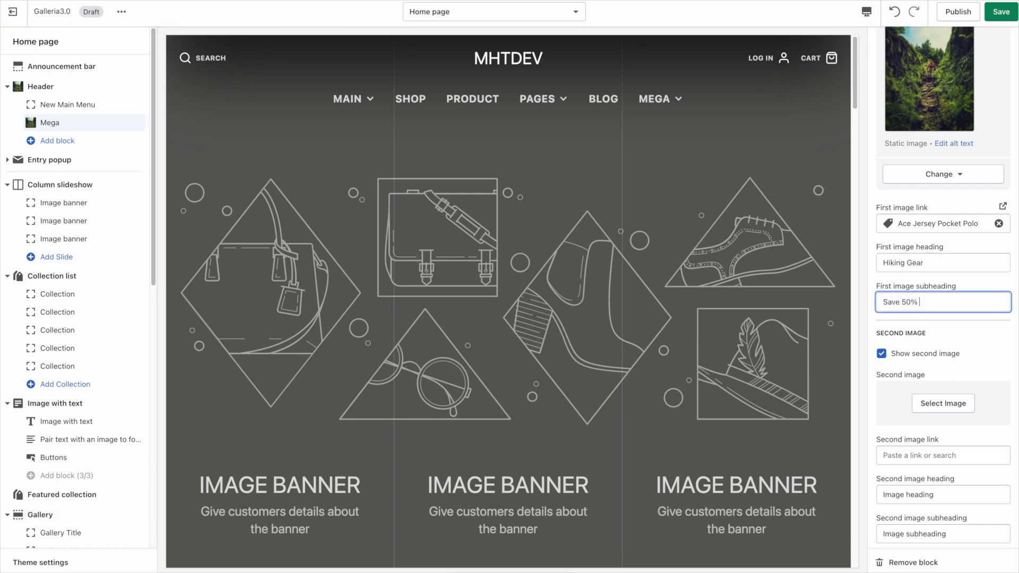
{"action": "type", "text": "today"}
{"action": "scroll", "coordinate": [948, 372], "scroll_direction": "down", "scroll_amount": 1}
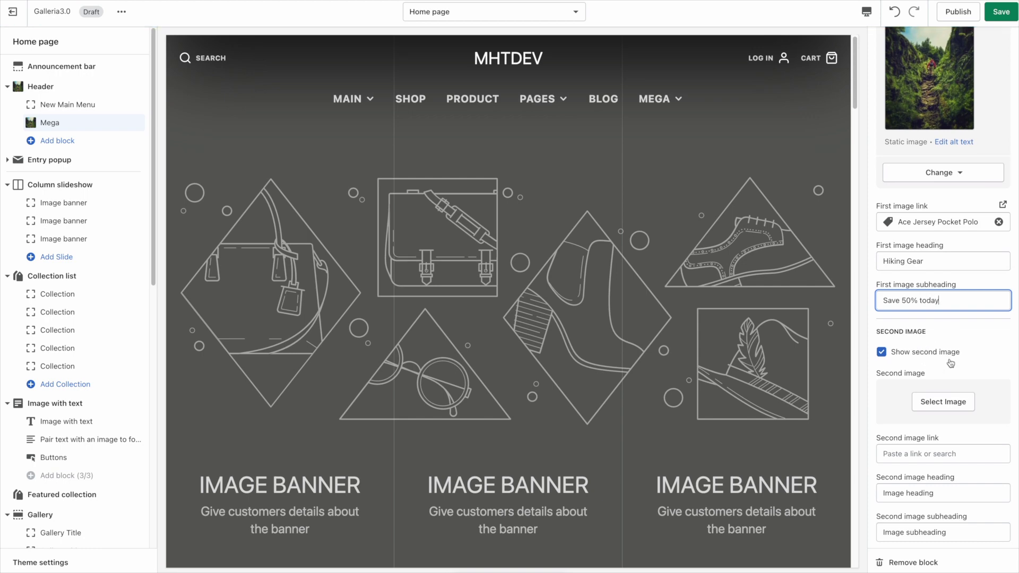
Use the axe-and-gear photo as the second image, linked to Pages > Contact.
{"action": "left_click", "coordinate": [944, 400]}
{"action": "left_click", "coordinate": [965, 338]}
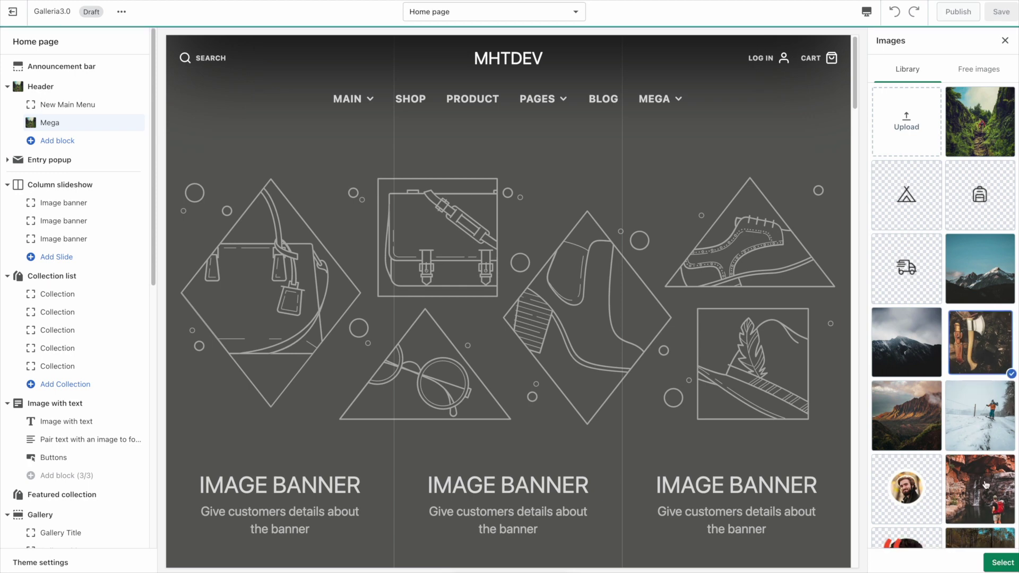
{"action": "left_click", "coordinate": [1003, 563]}
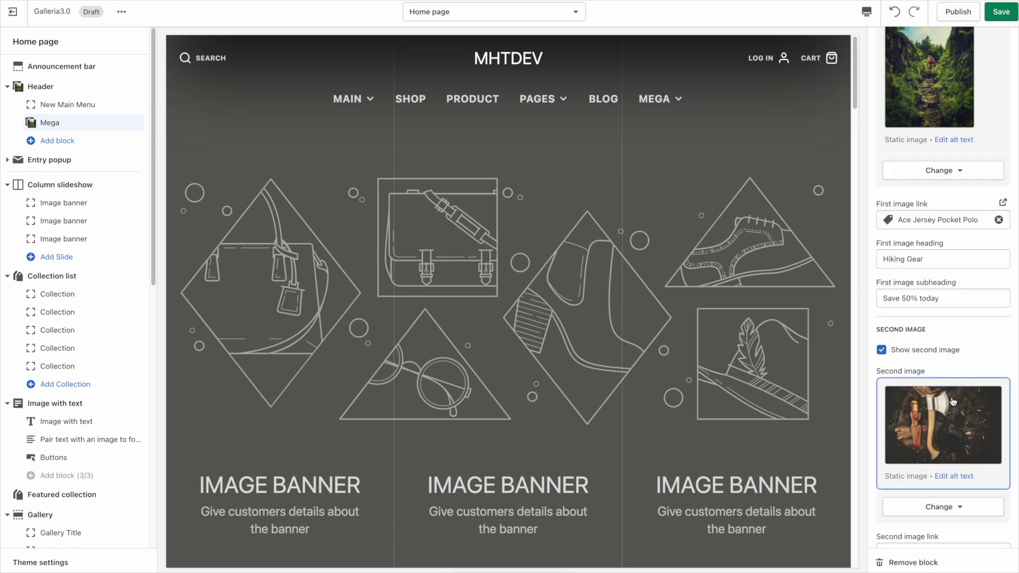
{"action": "scroll", "coordinate": [953, 402], "scroll_direction": "down", "scroll_amount": 2}
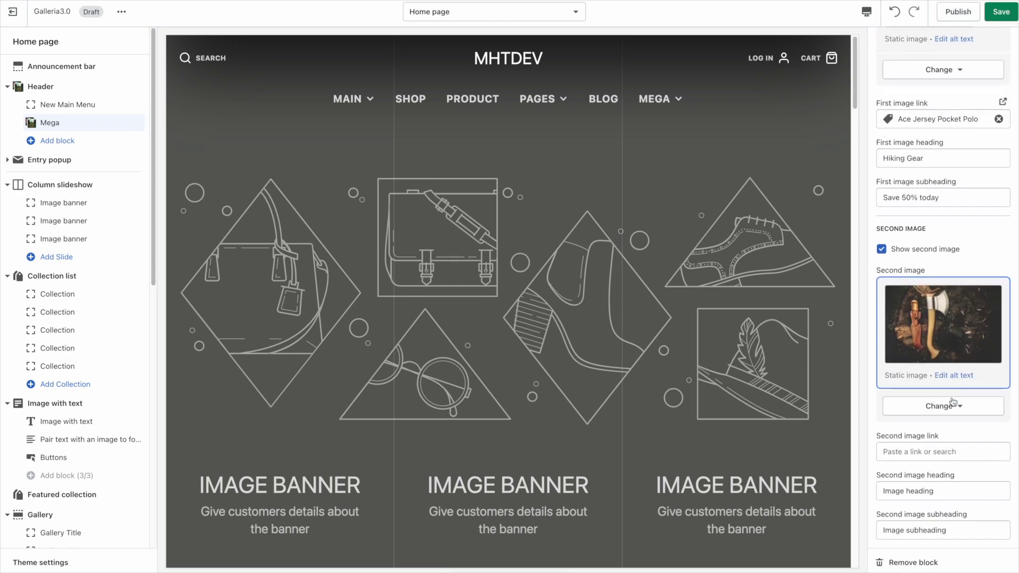
{"action": "left_click", "coordinate": [921, 453]}
{"action": "left_click", "coordinate": [922, 367]}
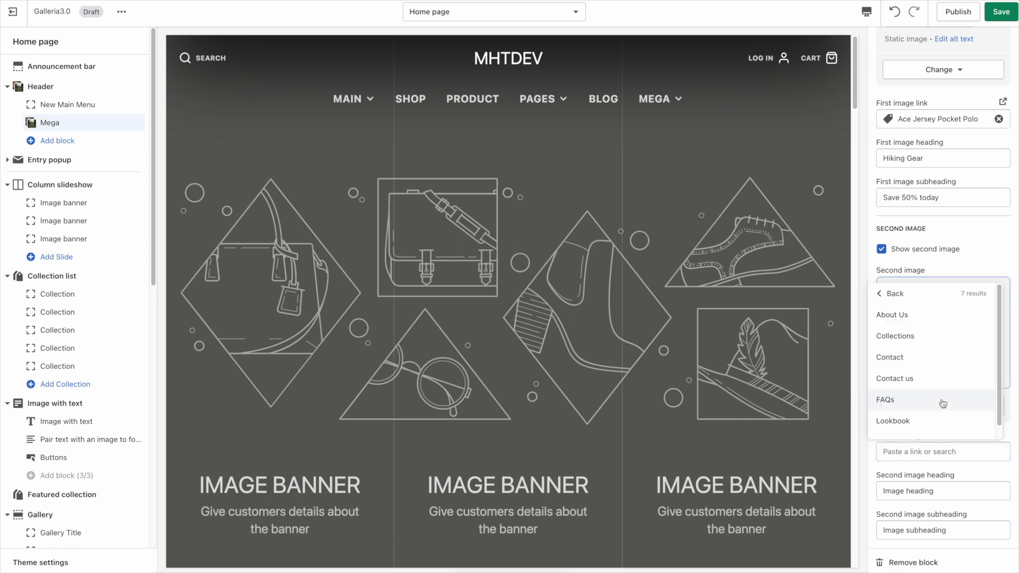
{"action": "left_click", "coordinate": [906, 358]}
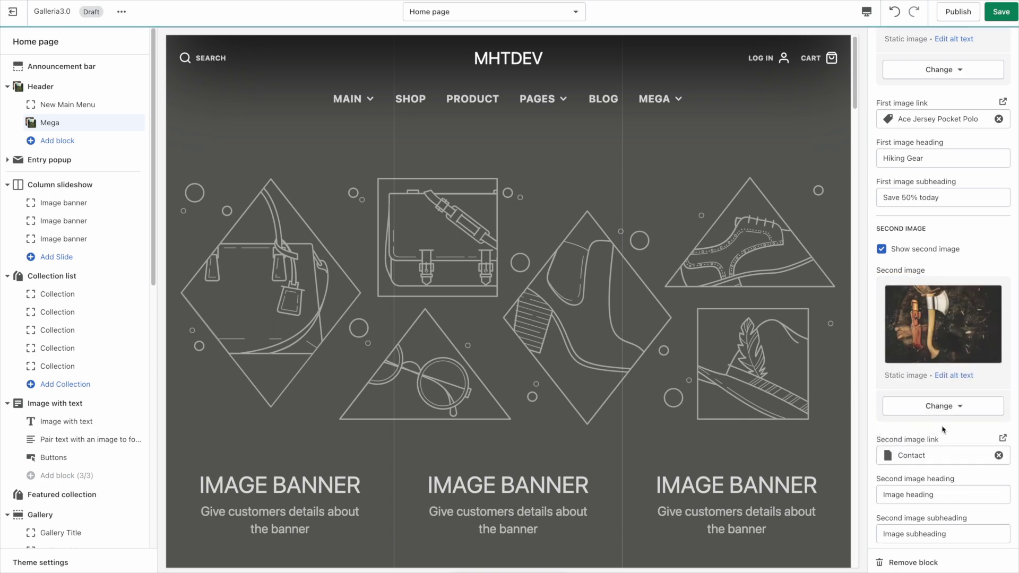
Title the second image 'Axe us anything' with subheading 'Contact us today.', then save.
{"action": "triple_click", "coordinate": [935, 492]}
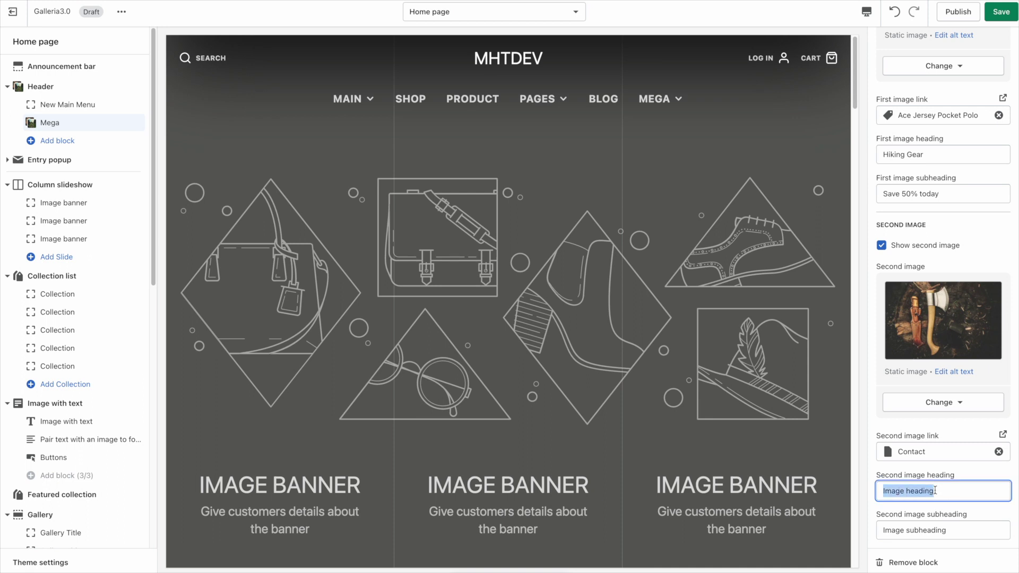
{"action": "type", "text": "Axe us anything"}
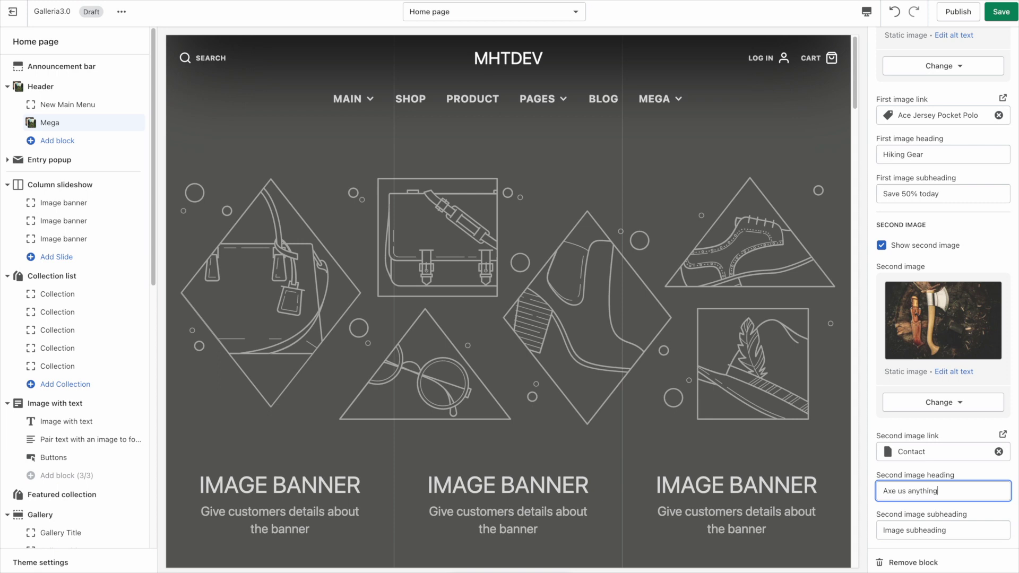
{"action": "triple_click", "coordinate": [955, 530]}
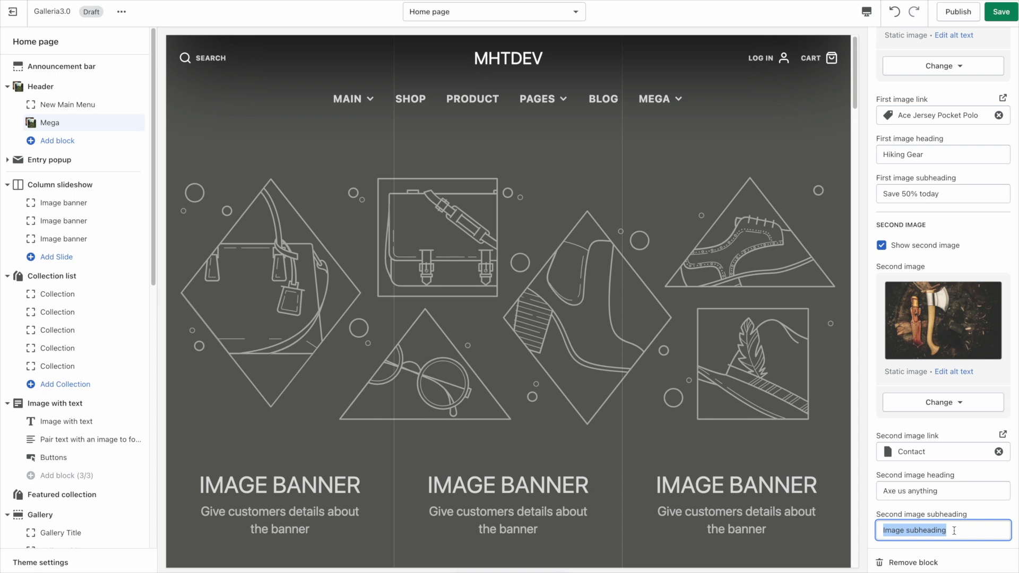
{"action": "type", "text": "Contact us today."}
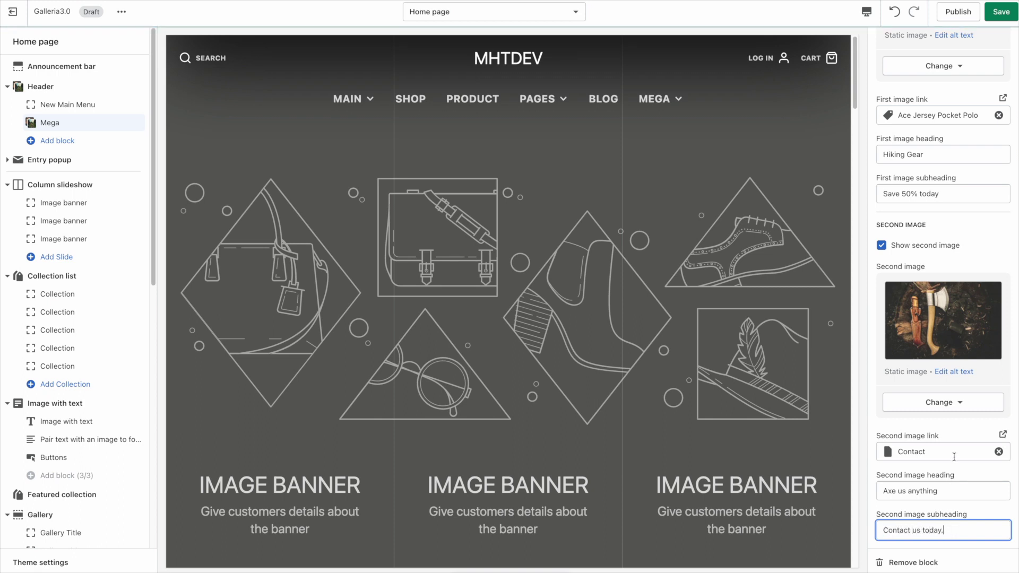
{"action": "left_click", "coordinate": [996, 12]}
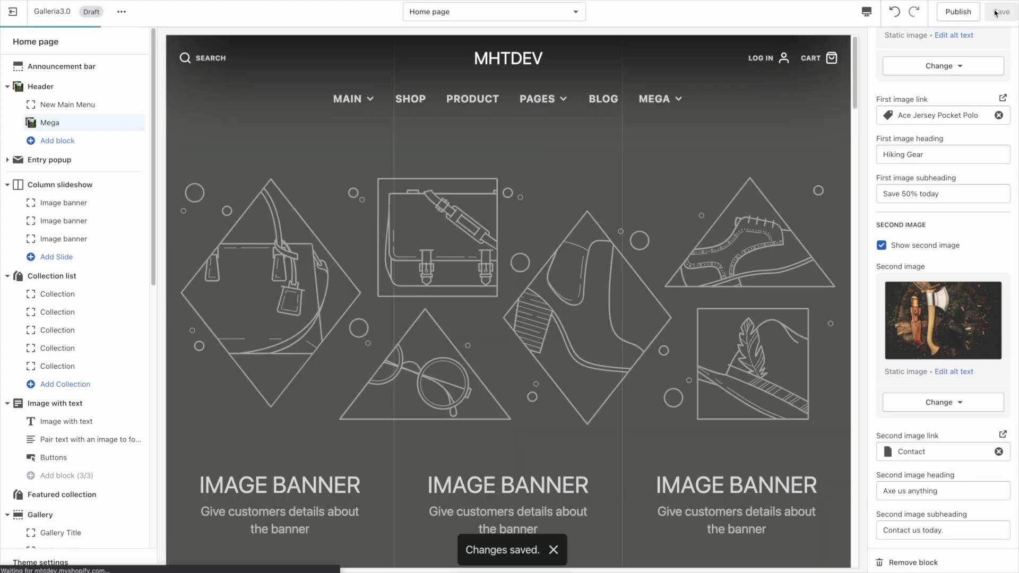
Preview the Mega dropdown's four columns beside the Hiking Gear and Axe us anything images.
{"action": "mouse_move", "coordinate": [712, 94]}
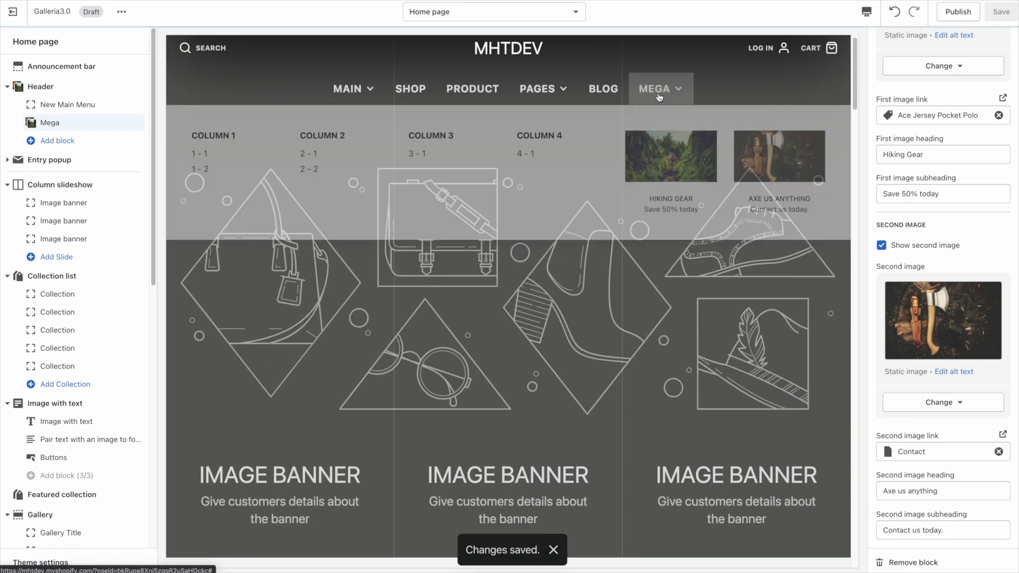
{"action": "scroll", "coordinate": [690, 85], "scroll_direction": "down", "scroll_amount": 1}
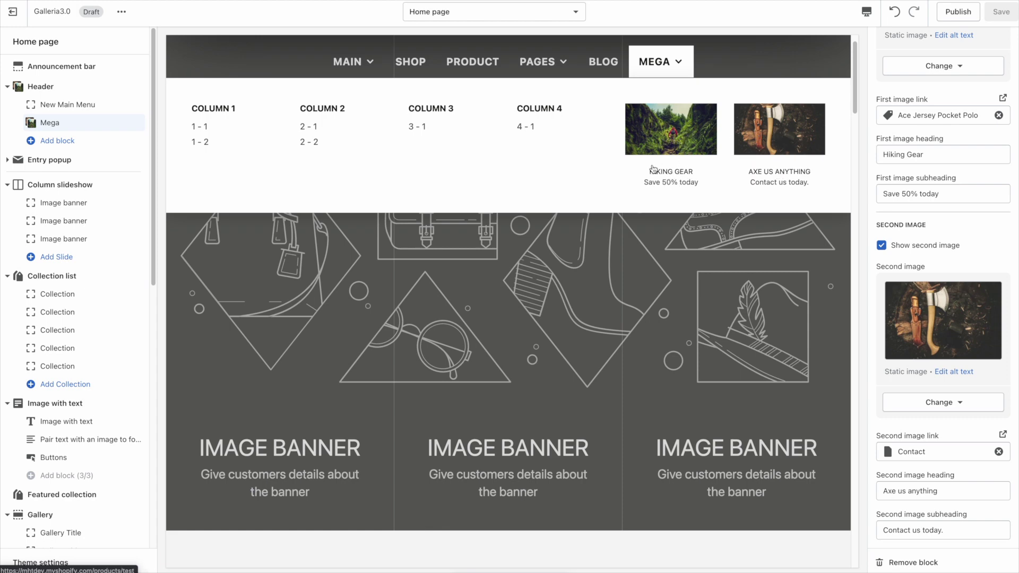
Turn off Show second image and Show first image, leaving the Mega dropdown columns-only.
{"action": "left_click", "coordinate": [882, 246]}
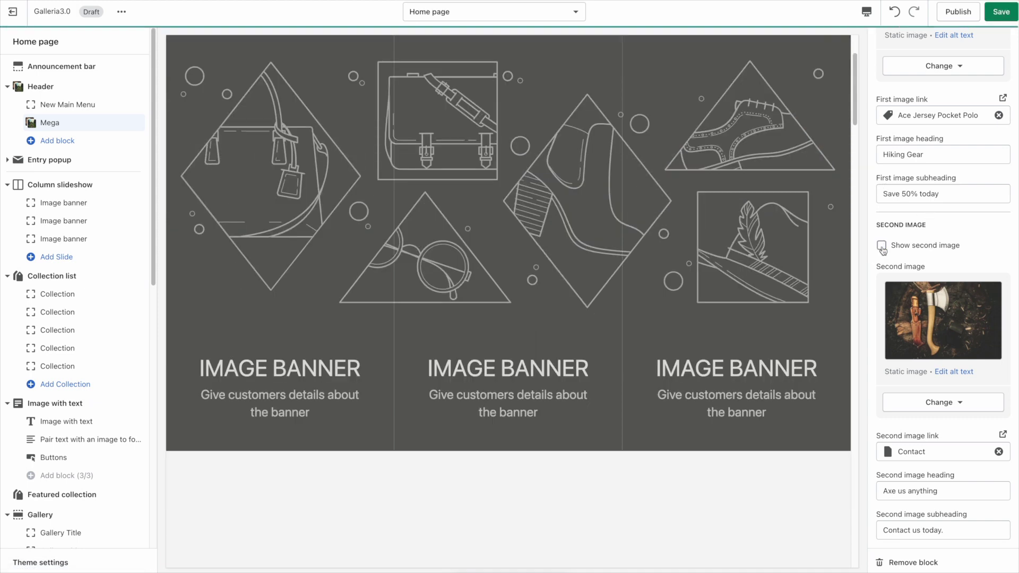
{"action": "mouse_move", "coordinate": [673, 111]}
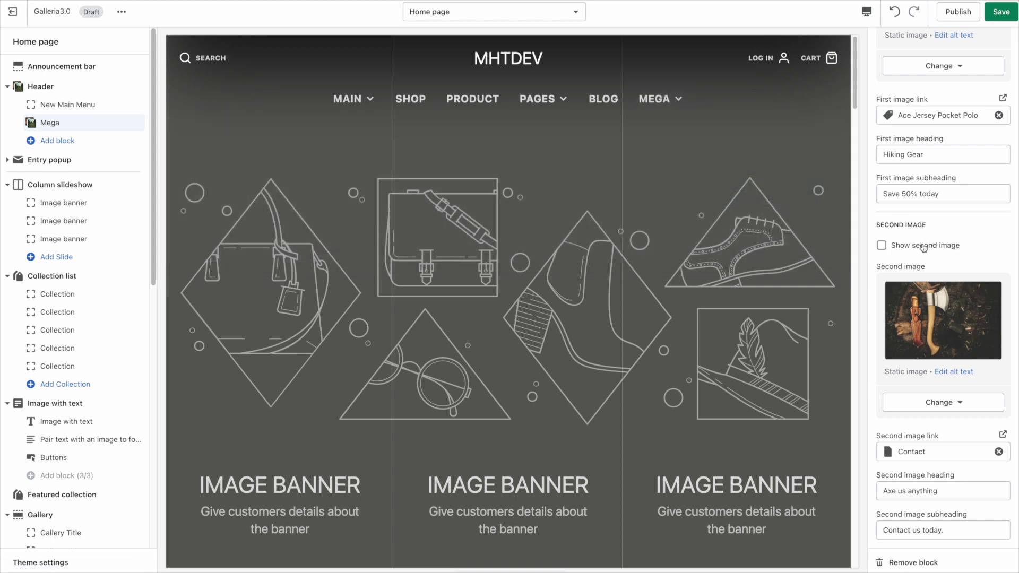
{"action": "scroll", "coordinate": [929, 247], "scroll_direction": "up", "scroll_amount": 7}
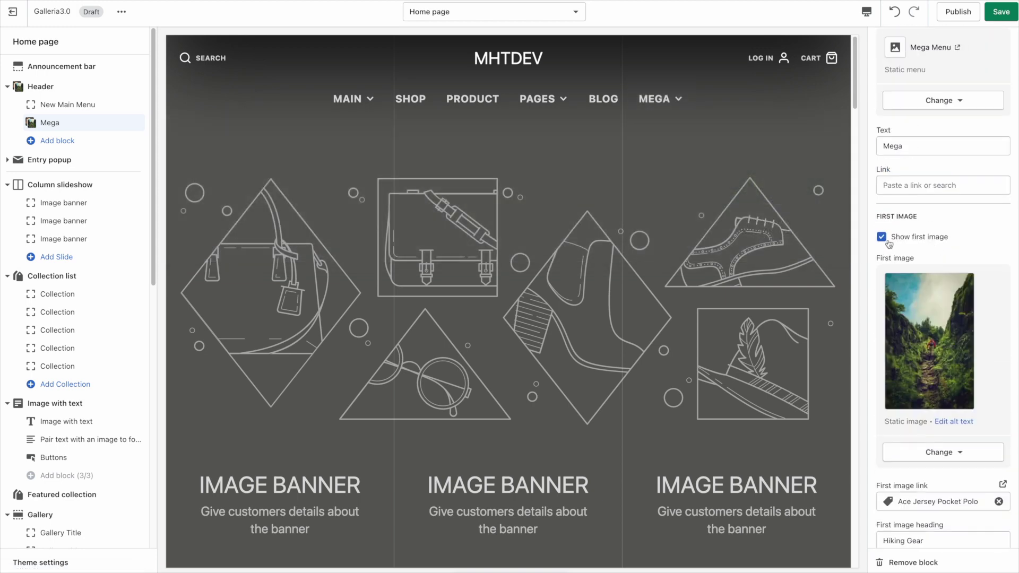
{"action": "left_click", "coordinate": [882, 239]}
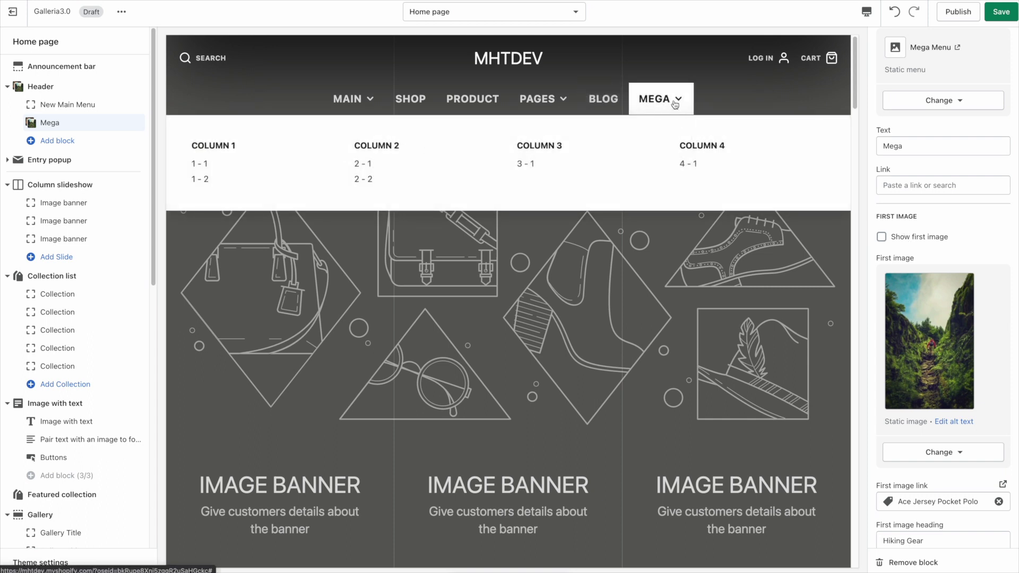
{"action": "left_click", "coordinate": [685, 163]}
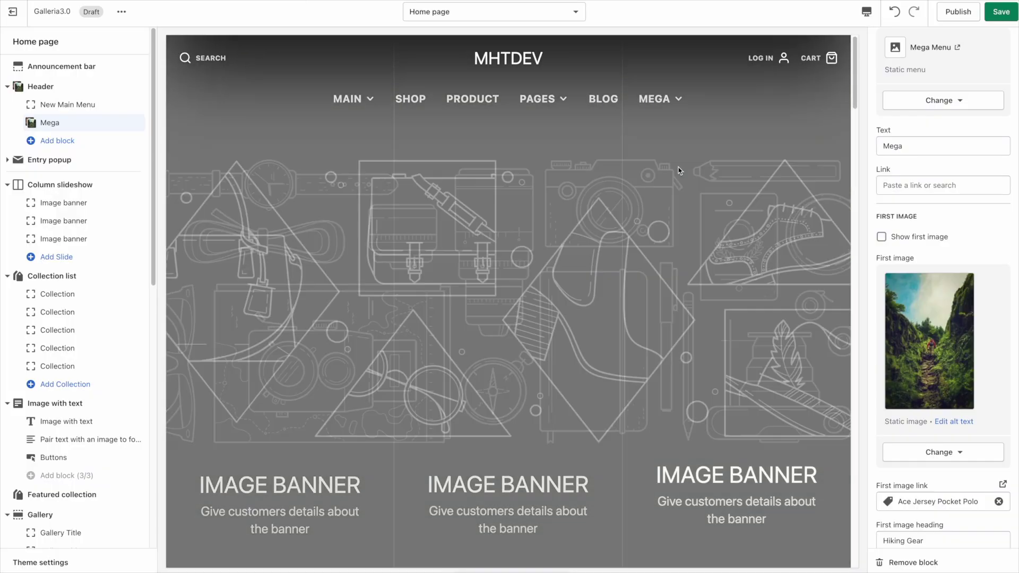
Preview the dropdowns of the other header menus in the theme editor.
{"action": "mouse_move", "coordinate": [658, 106]}
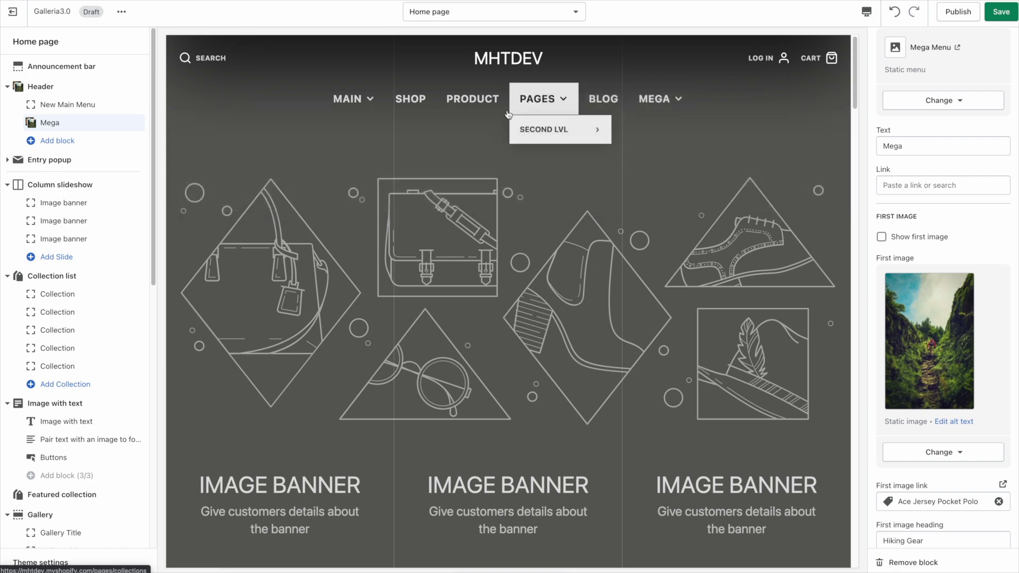
{"action": "mouse_move", "coordinate": [512, 107]}
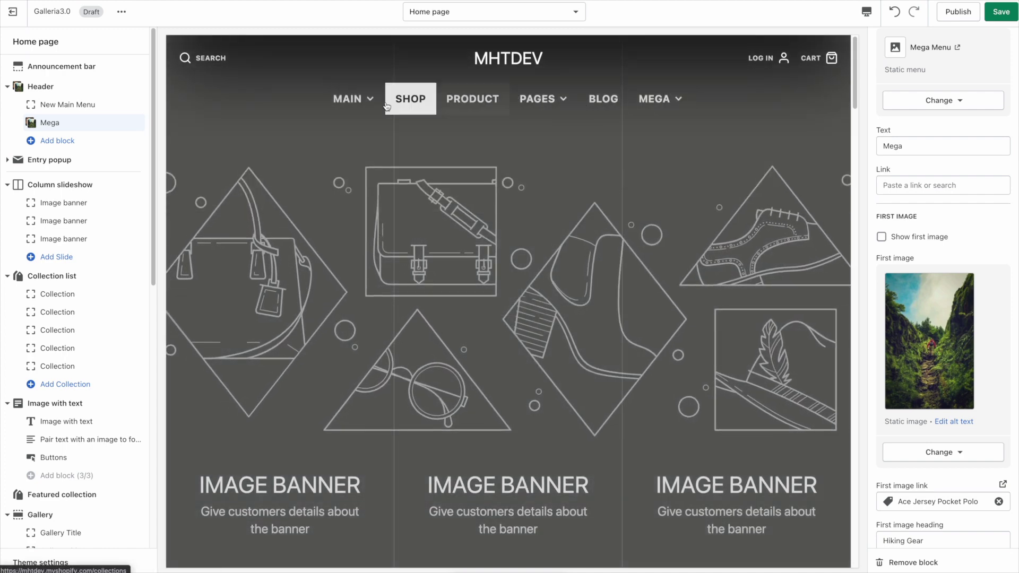
{"action": "mouse_move", "coordinate": [354, 106]}
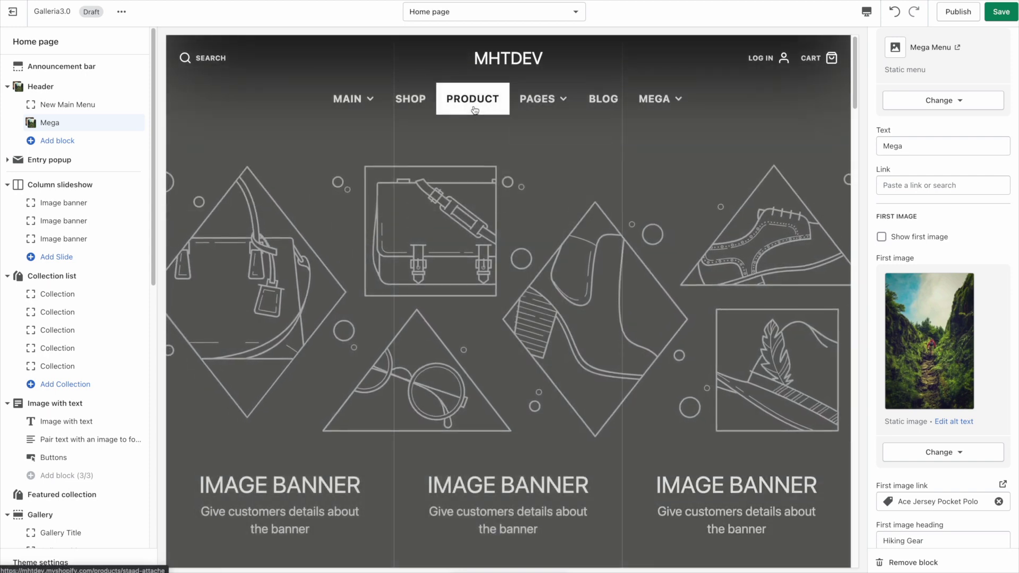
{"action": "mouse_move", "coordinate": [546, 109]}
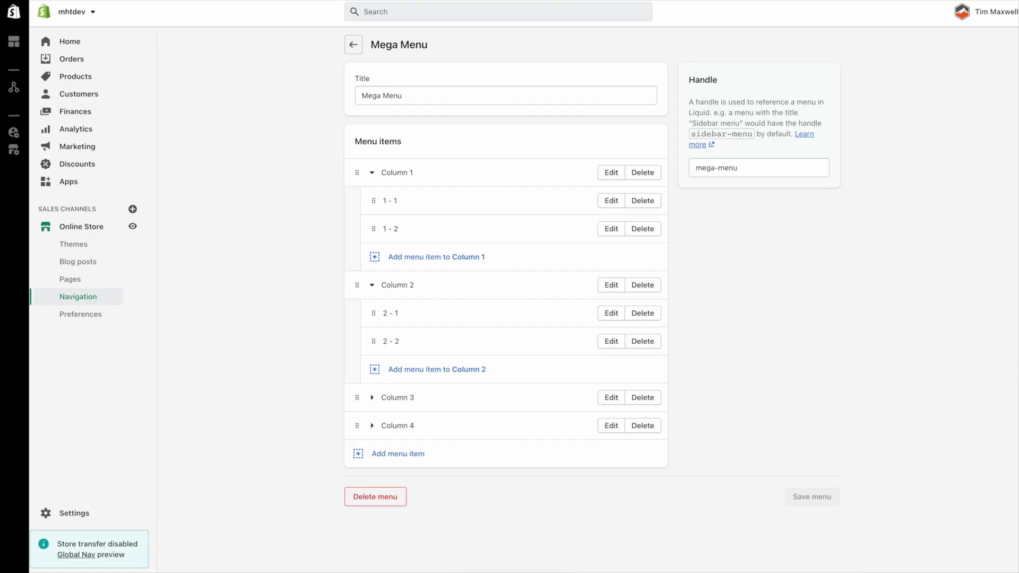
{"action": "left_click", "coordinate": [353, 45]}
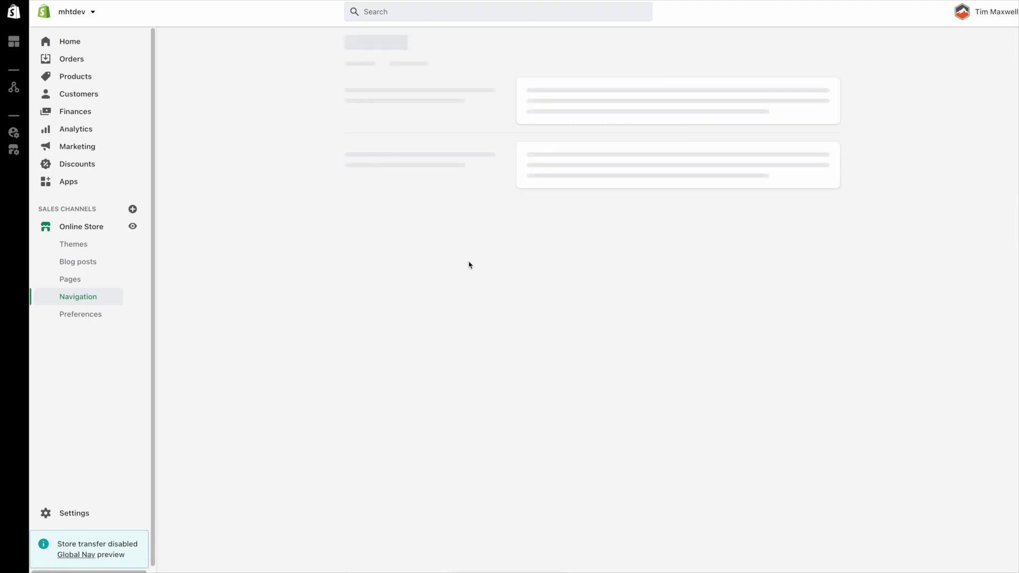
{"action": "scroll", "coordinate": [577, 316], "scroll_direction": "down", "scroll_amount": 3}
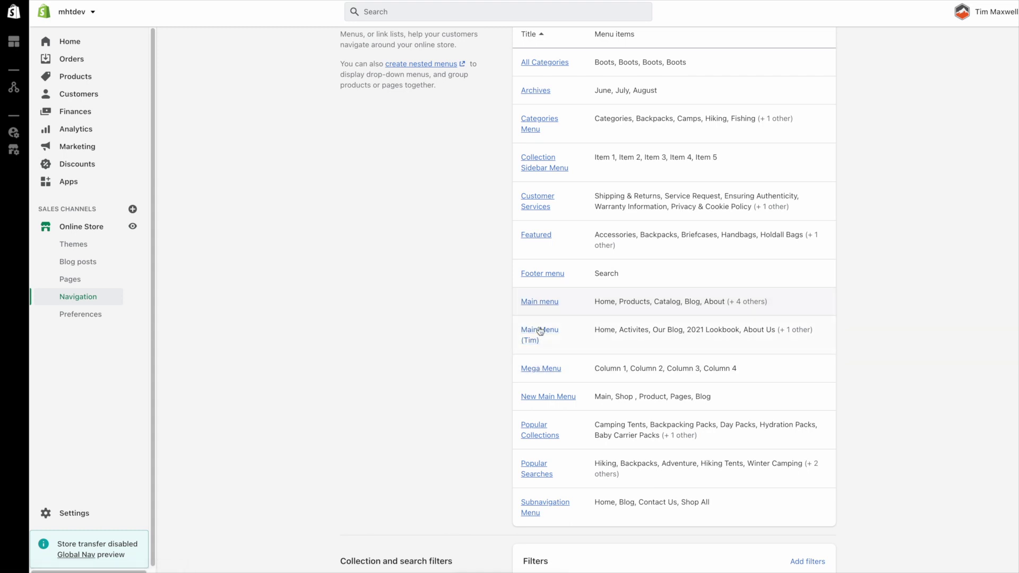
{"action": "left_click", "coordinate": [540, 304]}
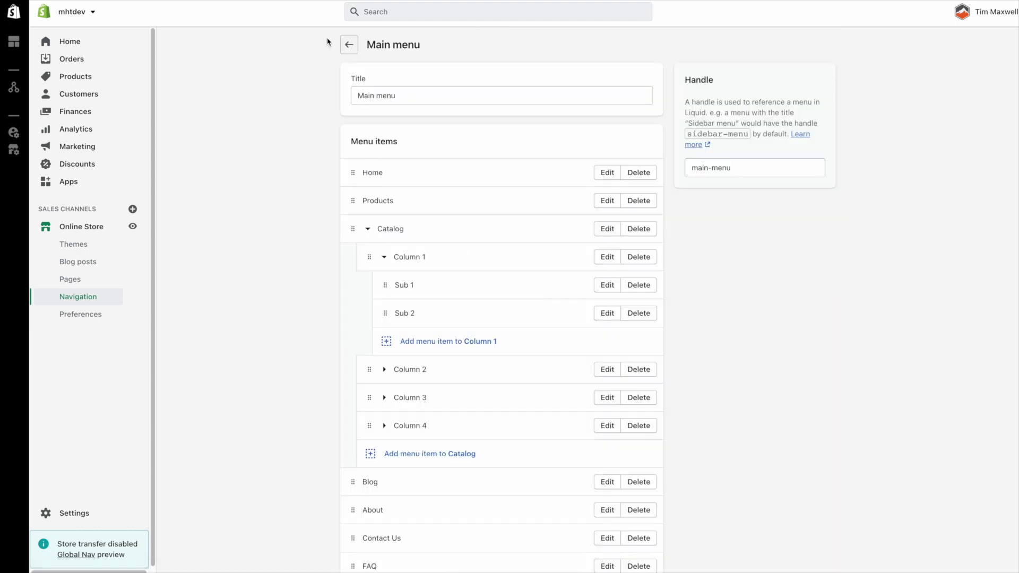
{"action": "left_click", "coordinate": [348, 45]}
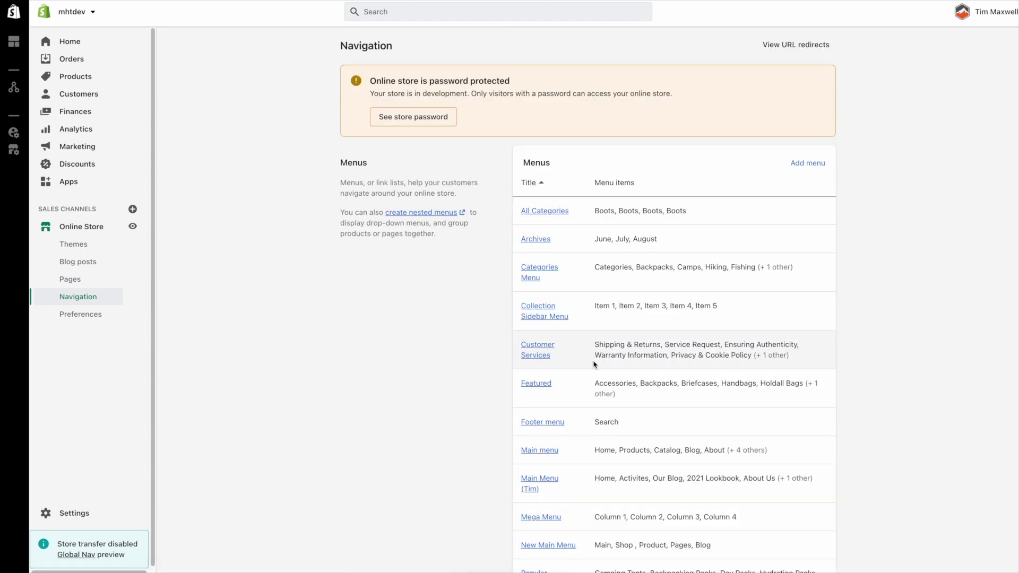
{"action": "scroll", "coordinate": [595, 364], "scroll_direction": "down", "scroll_amount": 4}
{"action": "left_click", "coordinate": [557, 346]}
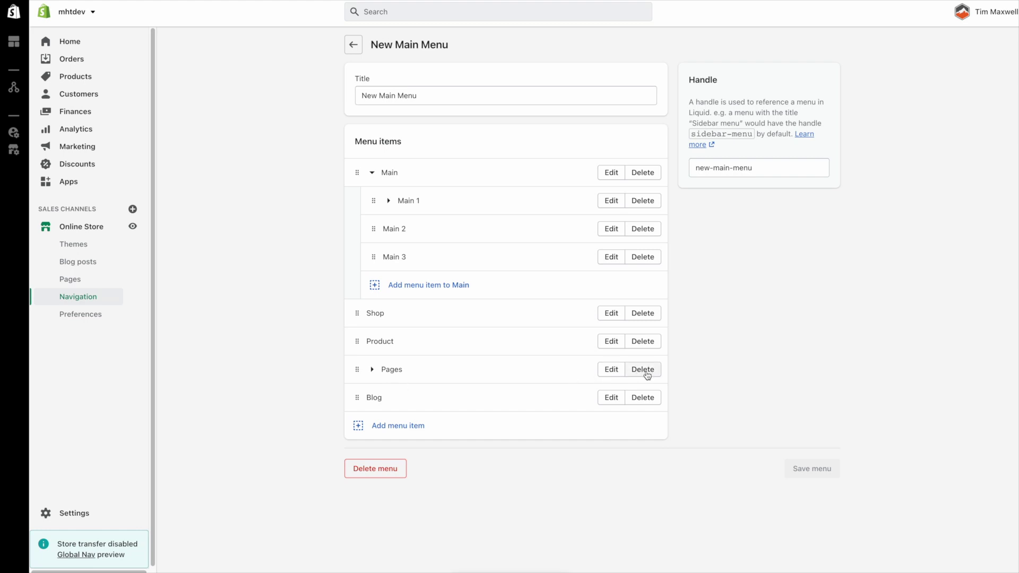
{"action": "left_click", "coordinate": [641, 373]}
{"action": "left_click", "coordinate": [604, 321]}
{"action": "left_click", "coordinate": [354, 46]}
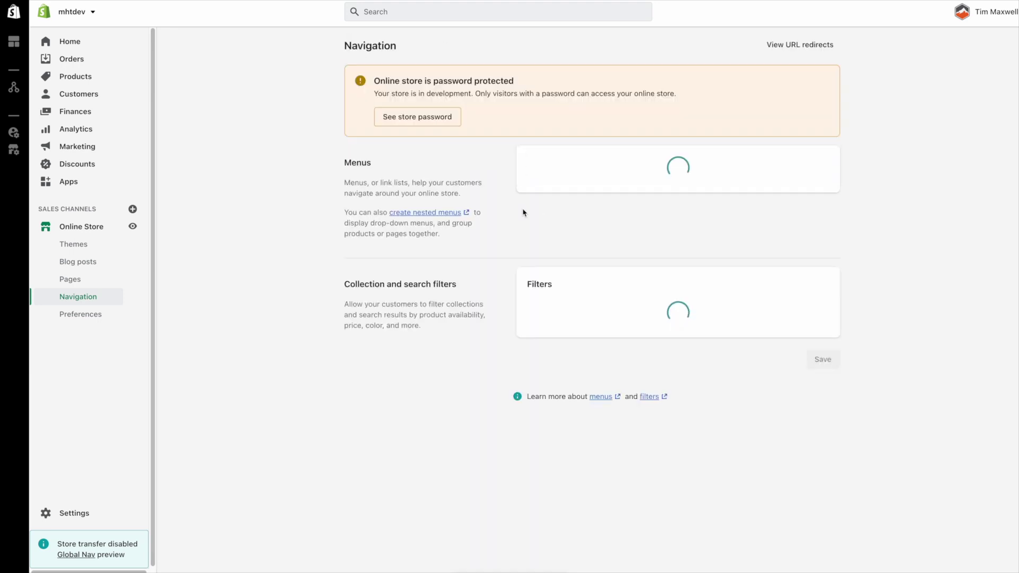
Start a new menu titled 'Right side'.
{"action": "scroll", "coordinate": [513, 245], "scroll_direction": "down", "scroll_amount": 1}
{"action": "scroll", "coordinate": [511, 244], "scroll_direction": "down", "scroll_amount": 4}
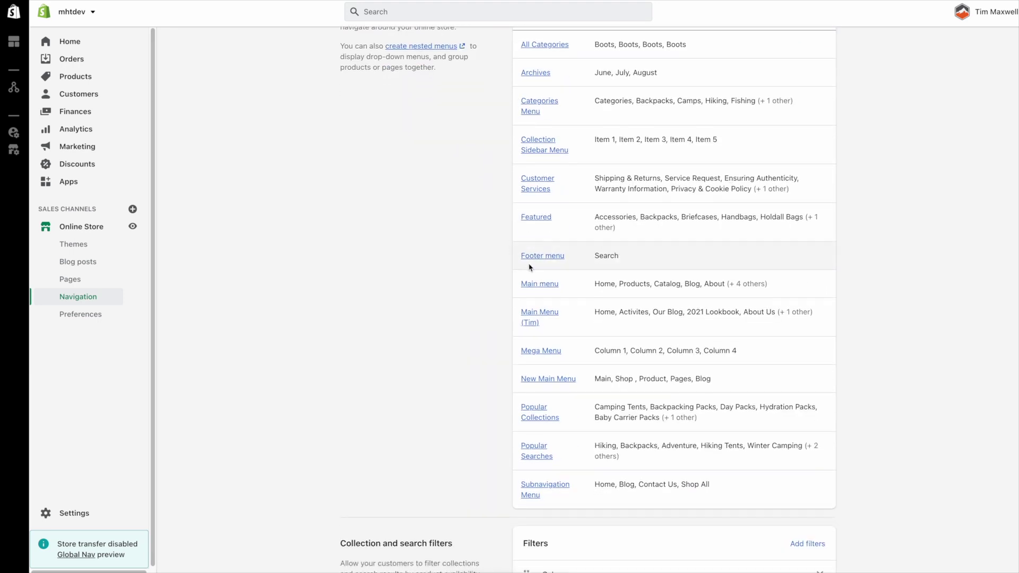
{"action": "scroll", "coordinate": [509, 257], "scroll_direction": "up", "scroll_amount": 5}
{"action": "scroll", "coordinate": [536, 192], "scroll_direction": "down", "scroll_amount": 10}
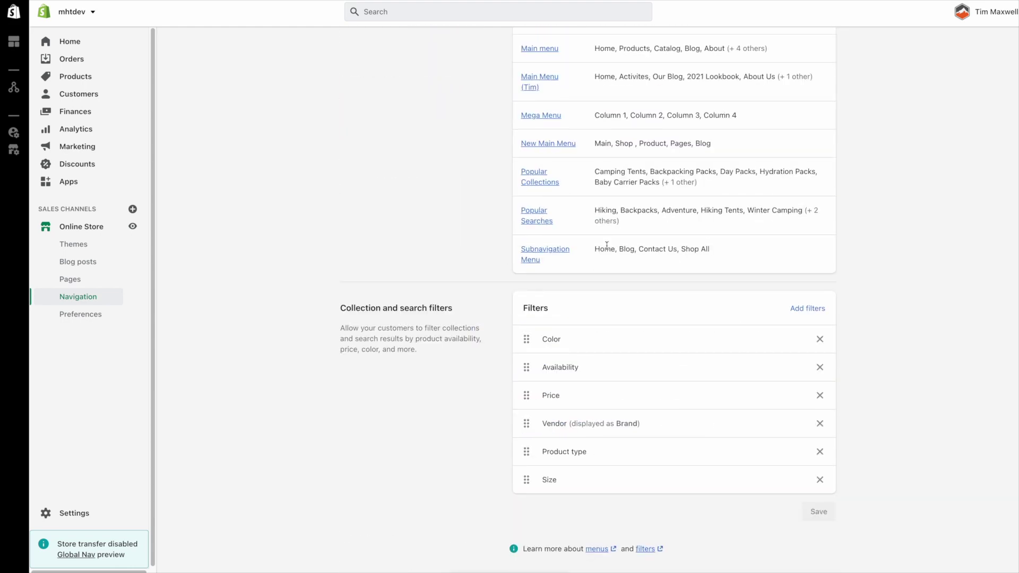
{"action": "scroll", "coordinate": [606, 246], "scroll_direction": "up", "scroll_amount": 10}
{"action": "left_click", "coordinate": [802, 171]}
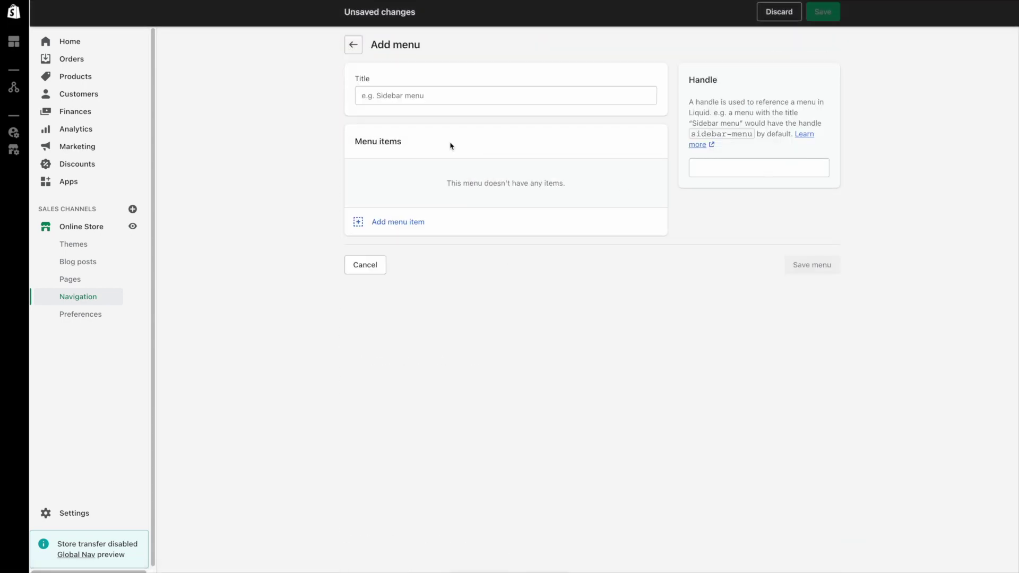
{"action": "left_click", "coordinate": [414, 99]}
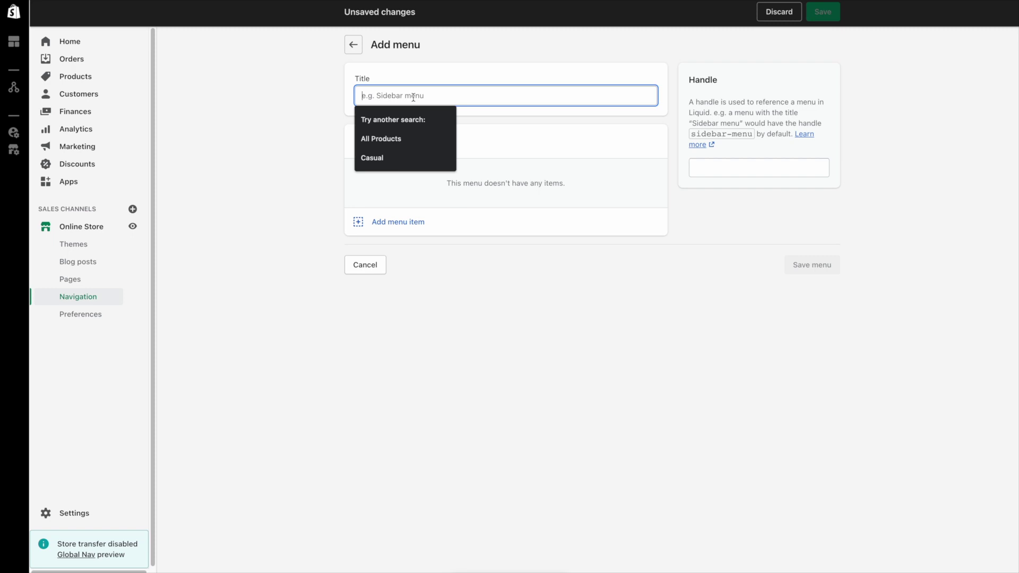
{"action": "type", "text": "Right side"}
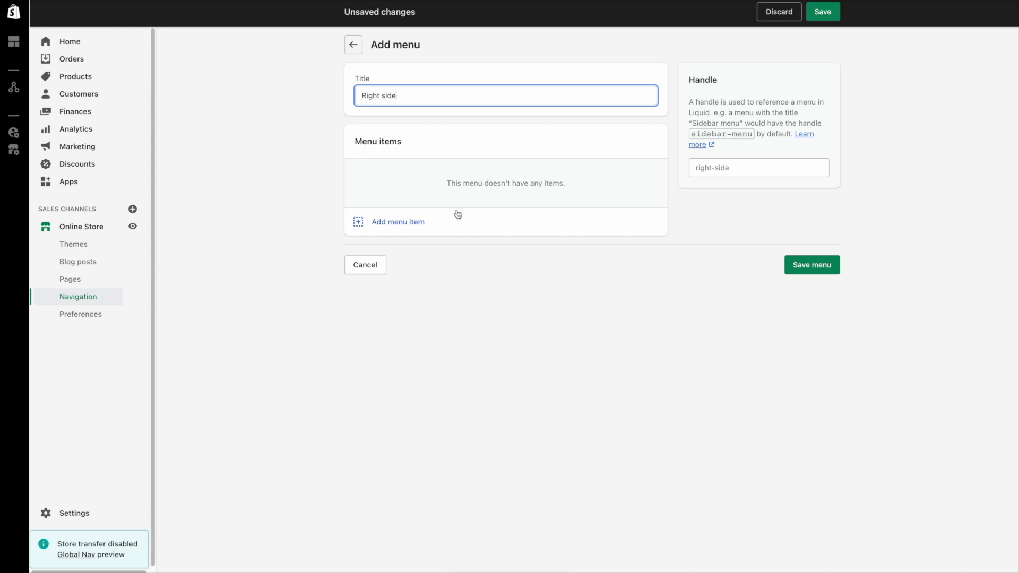
Add a 'Pages' menu item linking to the home page.
{"action": "left_click", "coordinate": [414, 222]}
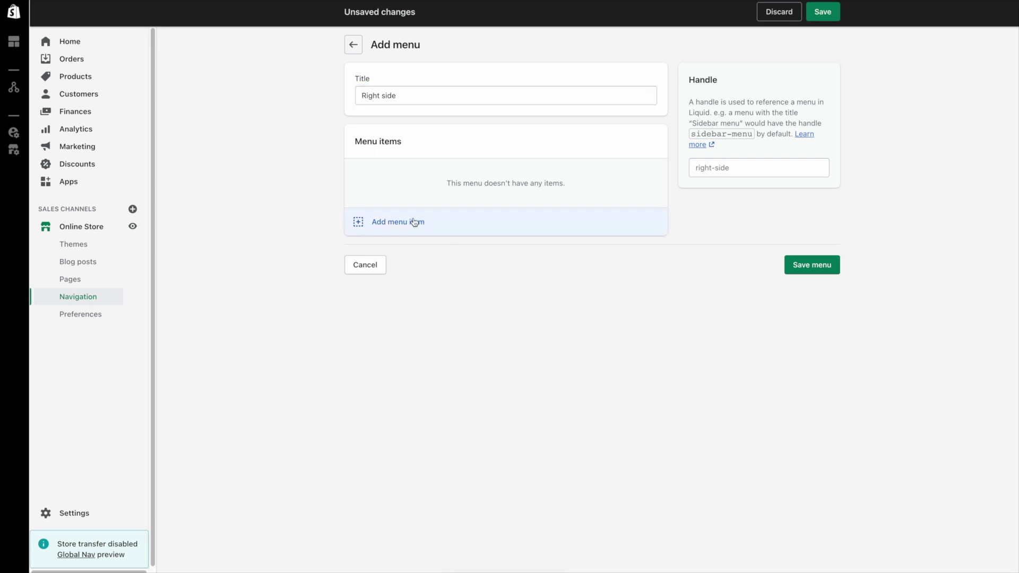
{"action": "type", "text": "Pages"}
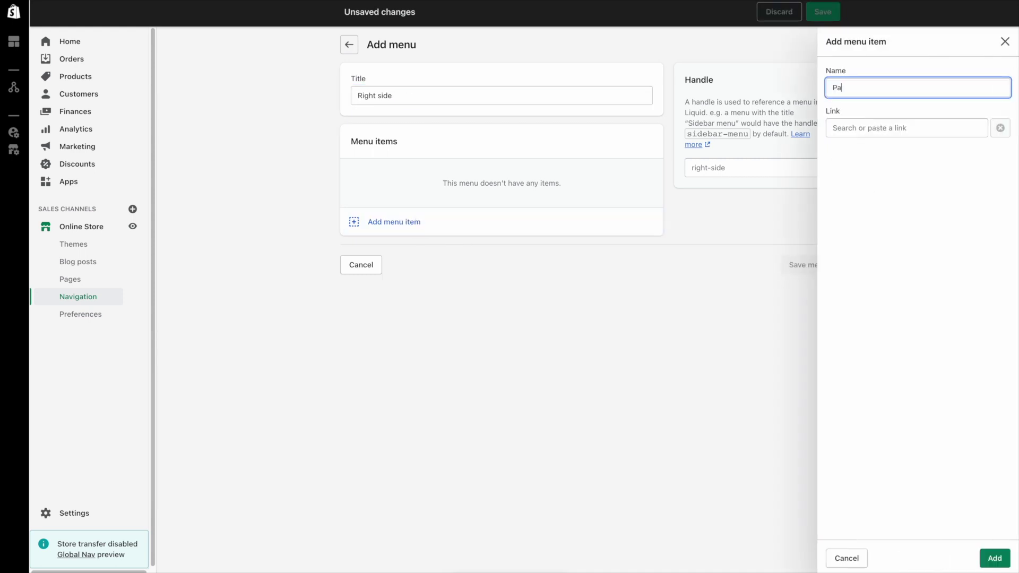
{"action": "left_click", "coordinate": [889, 128]}
{"action": "left_click", "coordinate": [885, 150]}
{"action": "left_click", "coordinate": [990, 555]}
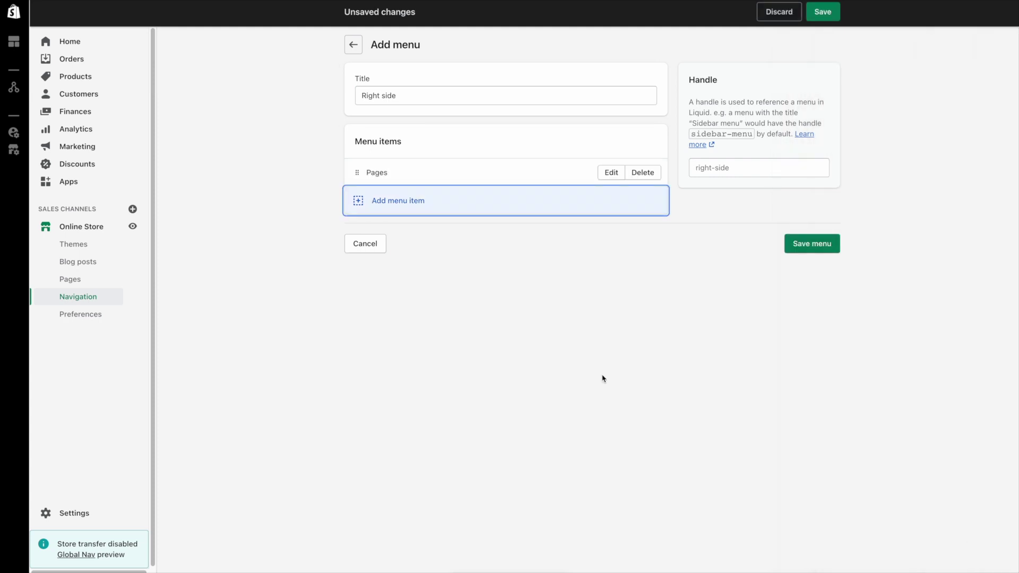
Add a 'Blog' item linking to the News blog and save the menu.
{"action": "left_click", "coordinate": [393, 204]}
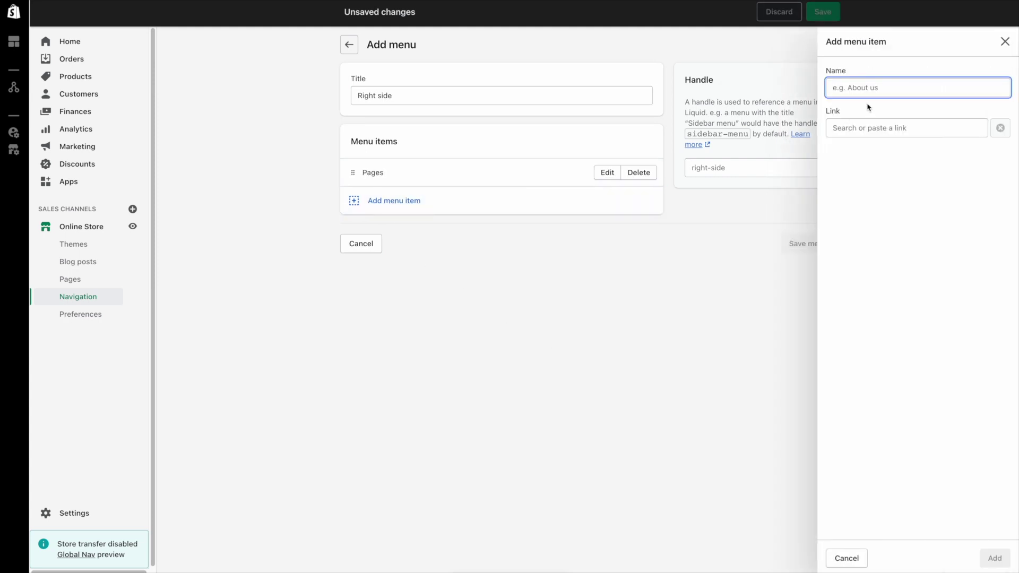
{"action": "type", "text": "Blog"}
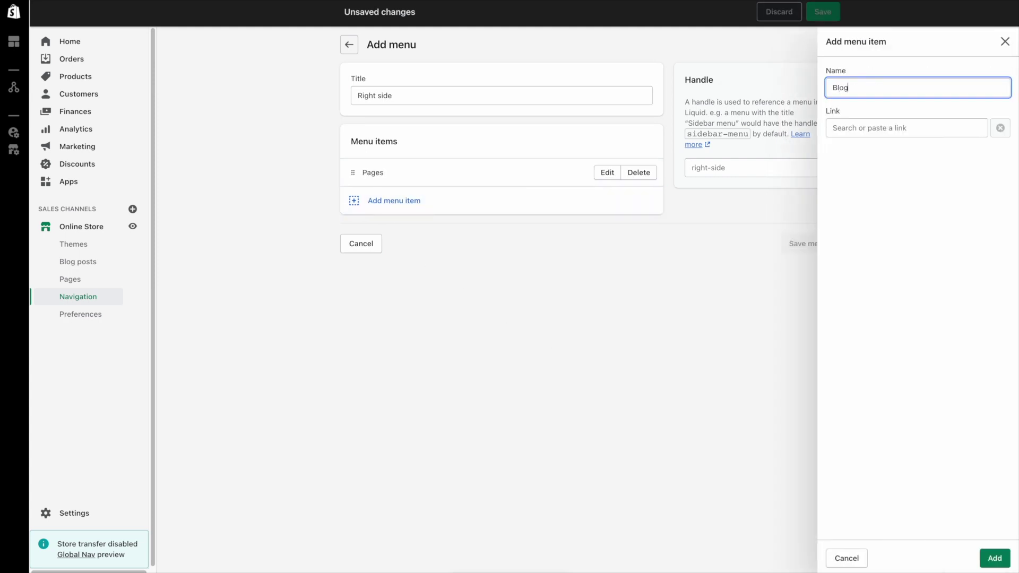
{"action": "left_click", "coordinate": [857, 127]}
{"action": "left_click", "coordinate": [867, 254]}
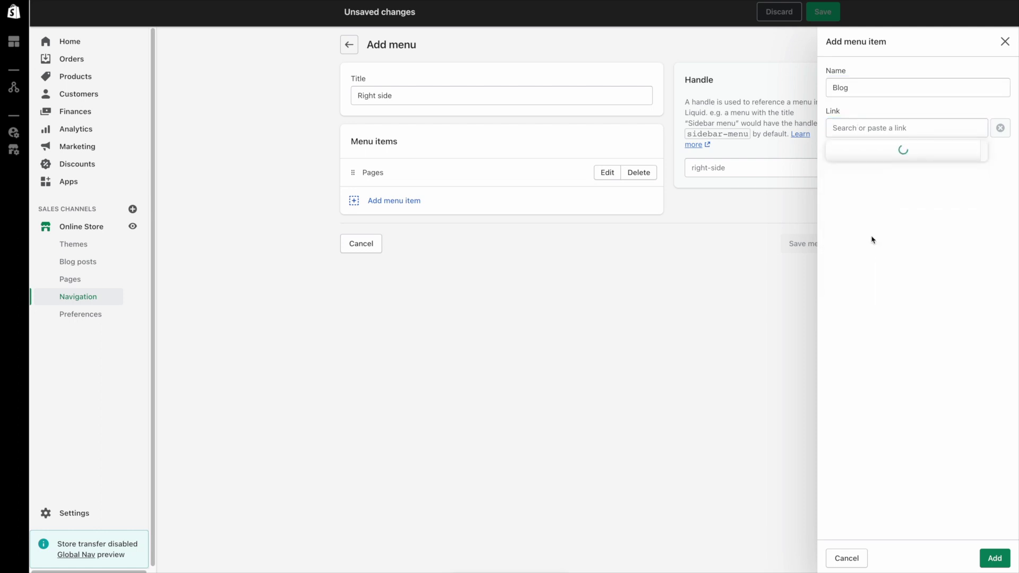
{"action": "left_click", "coordinate": [844, 172]}
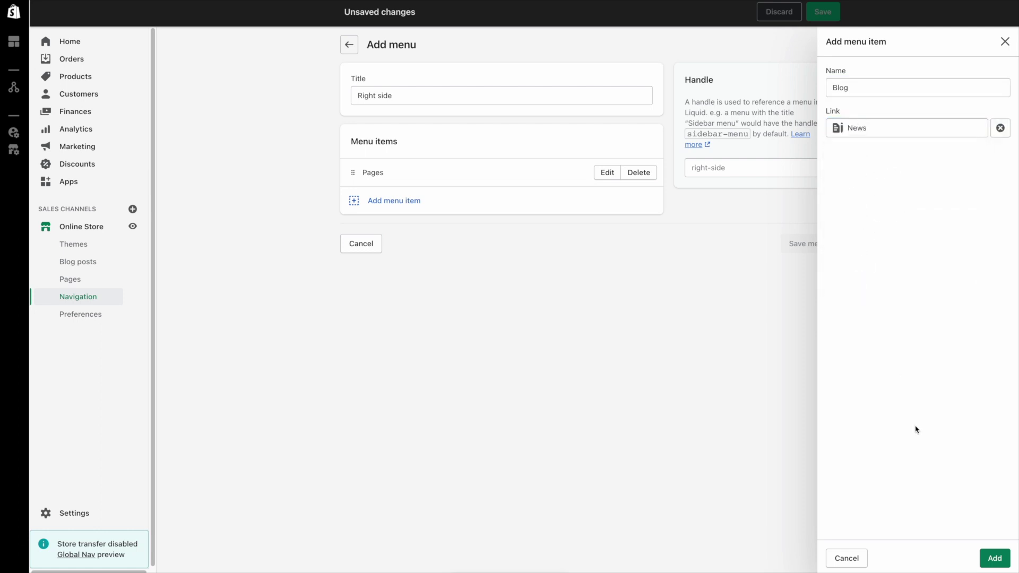
{"action": "left_click", "coordinate": [994, 557]}
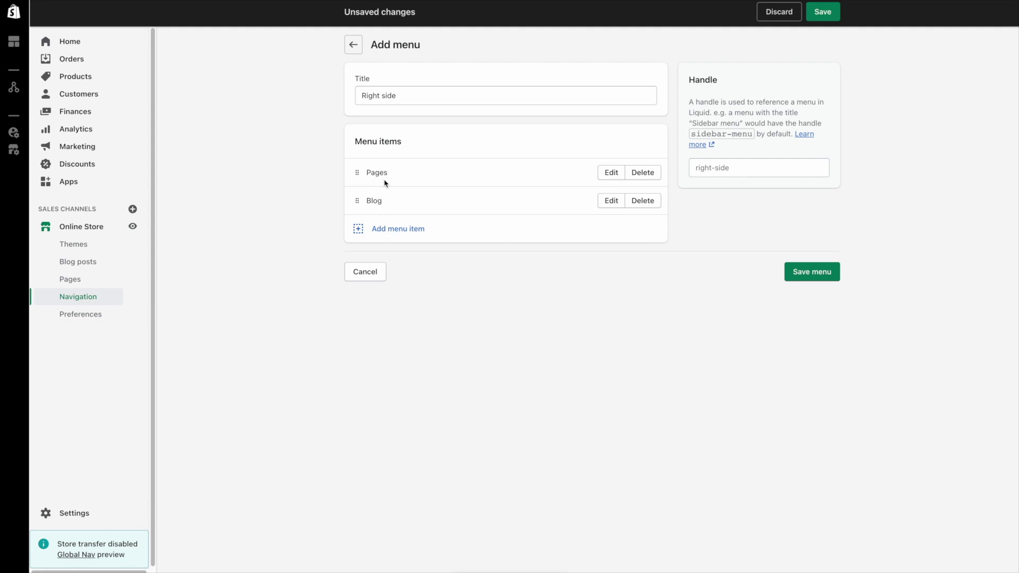
{"action": "left_click", "coordinate": [819, 280]}
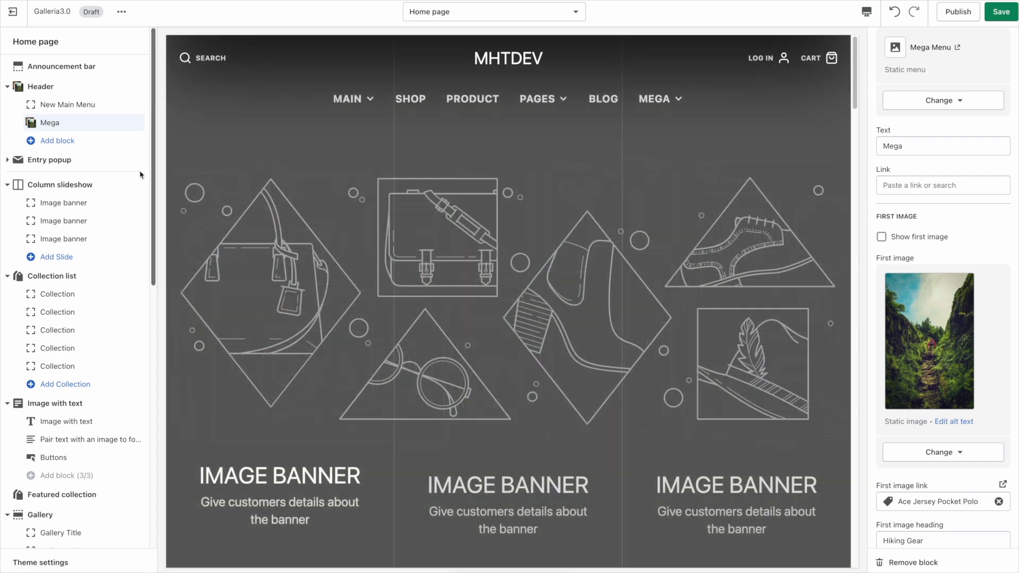
Add a second Menu block to the header and switch its menu from Main menu to Right side.
{"action": "left_click", "coordinate": [57, 142]}
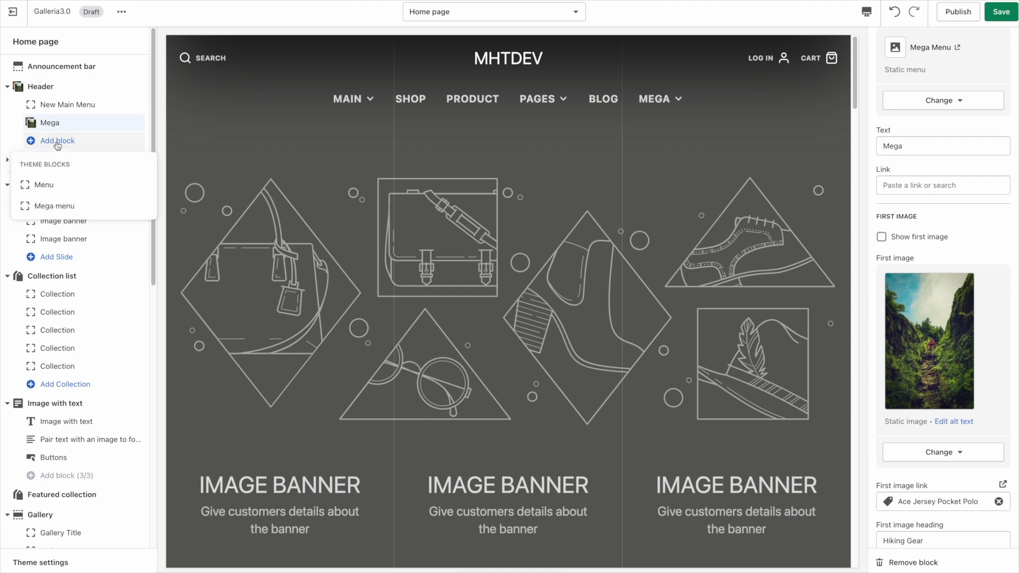
{"action": "left_click", "coordinate": [43, 186]}
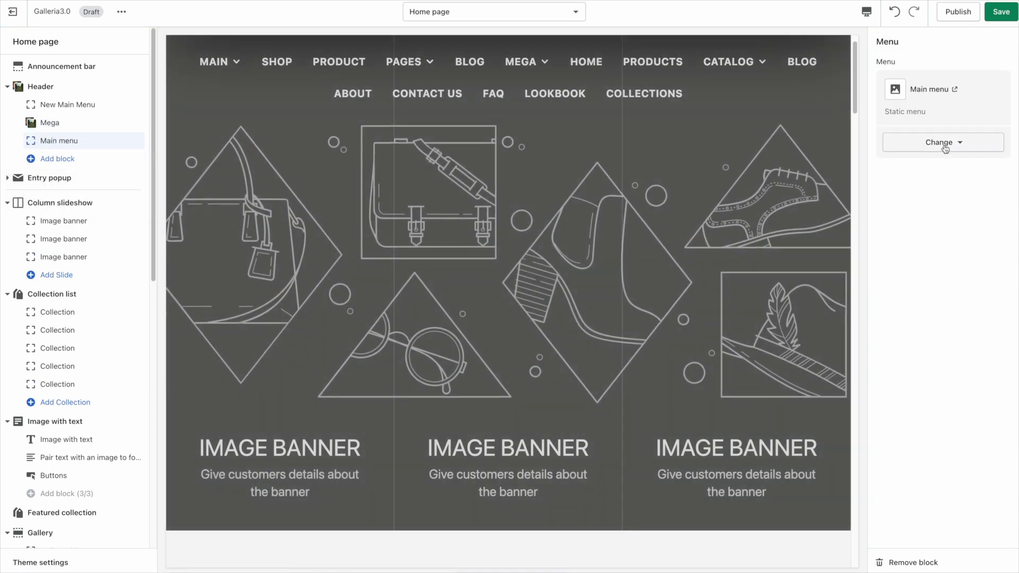
{"action": "left_click", "coordinate": [939, 92]}
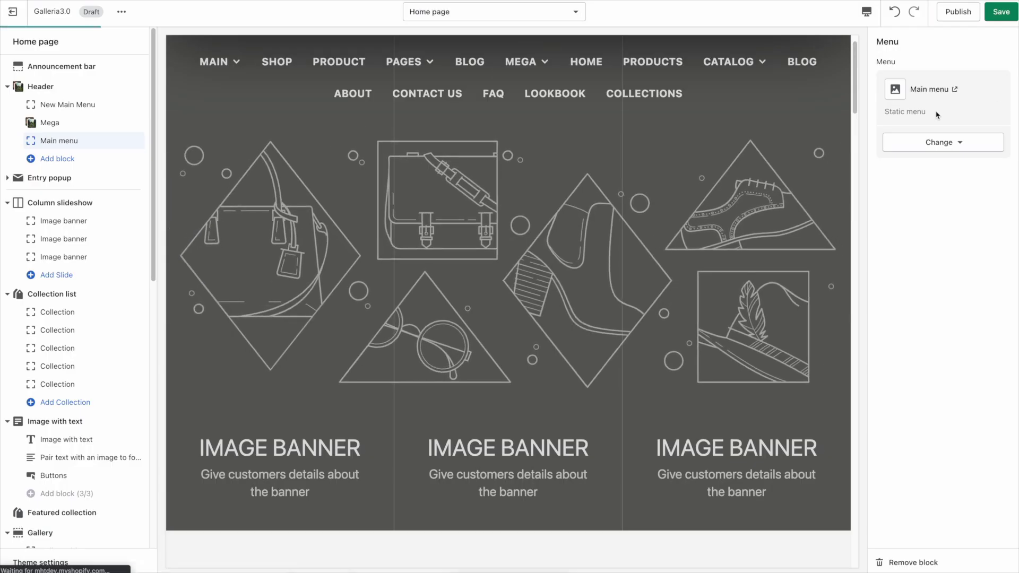
{"action": "left_click", "coordinate": [942, 144]}
{"action": "left_click", "coordinate": [942, 169]}
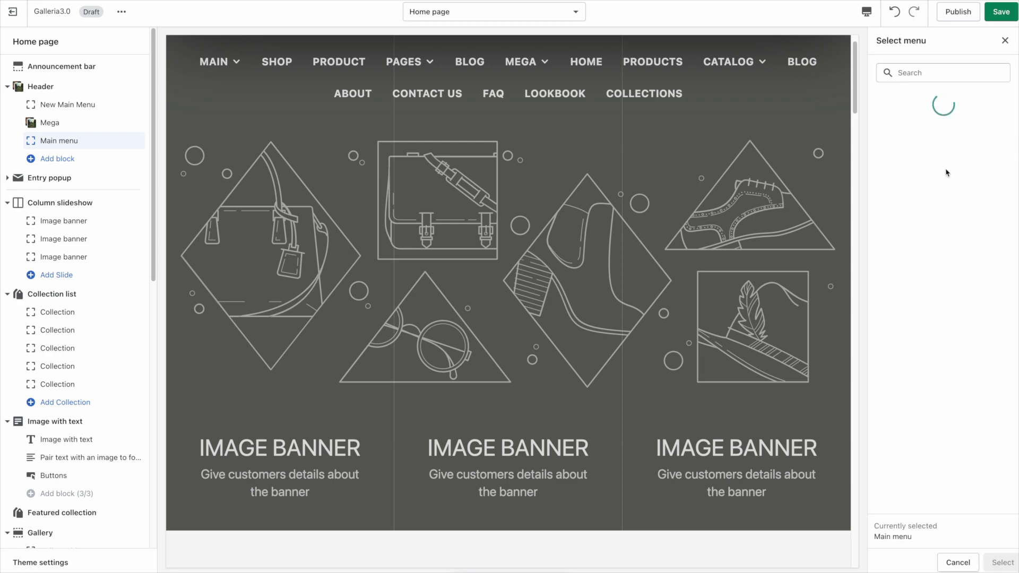
{"action": "scroll", "coordinate": [933, 190], "scroll_direction": "down", "scroll_amount": 3}
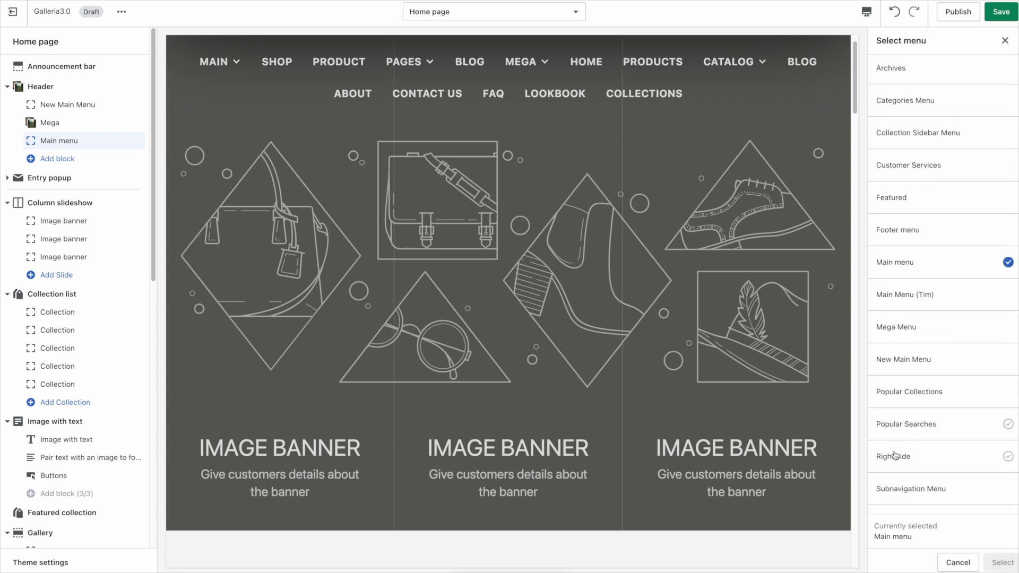
{"action": "left_click", "coordinate": [895, 457]}
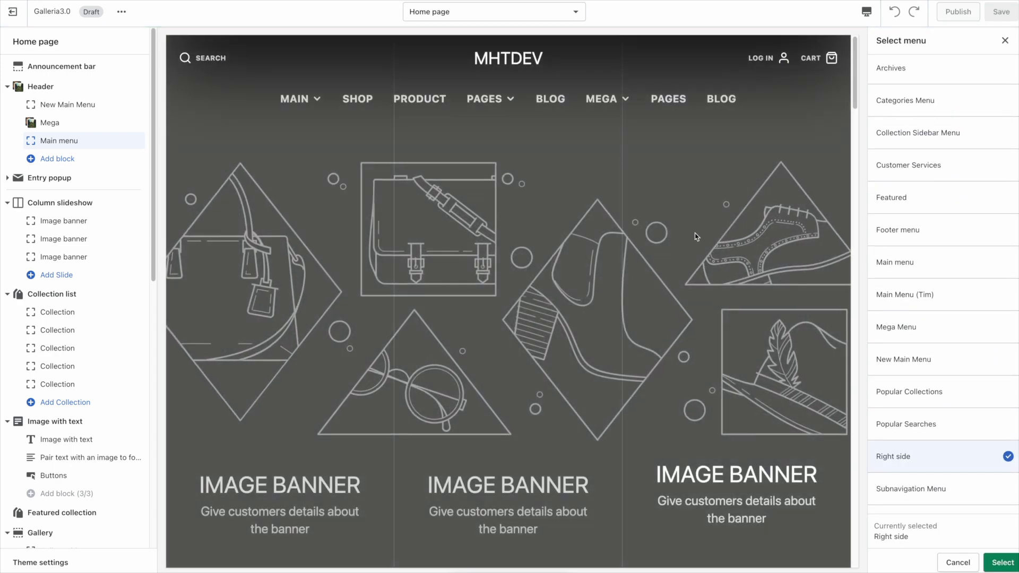